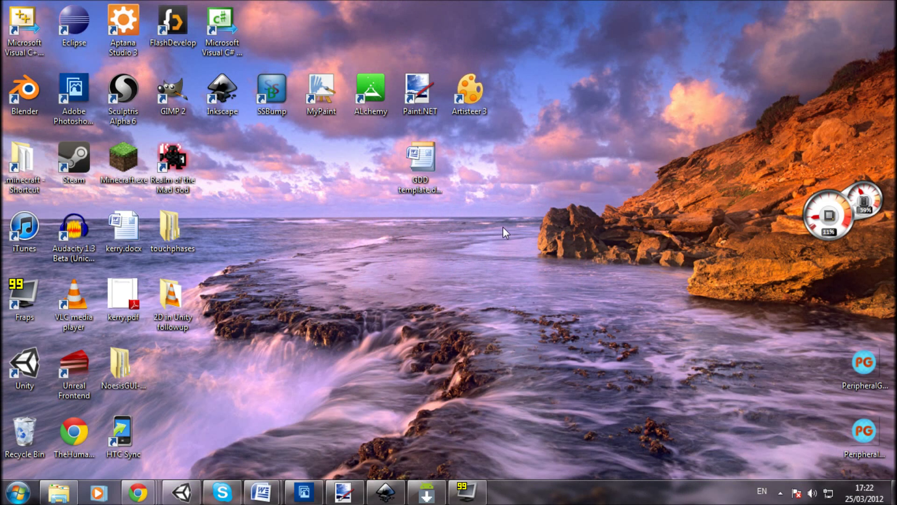
Step: Maximize Unity and show the 'pixel' texture's import settings (Bilinear, 1024 max size, 500x500)
{"action": "left_click_drag", "start_coordinate": [769, 114], "coordinate": [54, 0]}
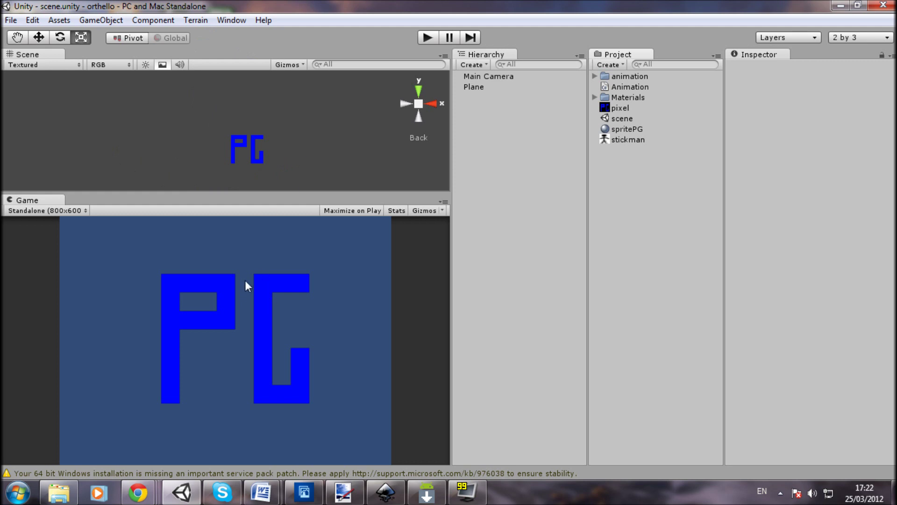
{"action": "left_click", "coordinate": [620, 110]}
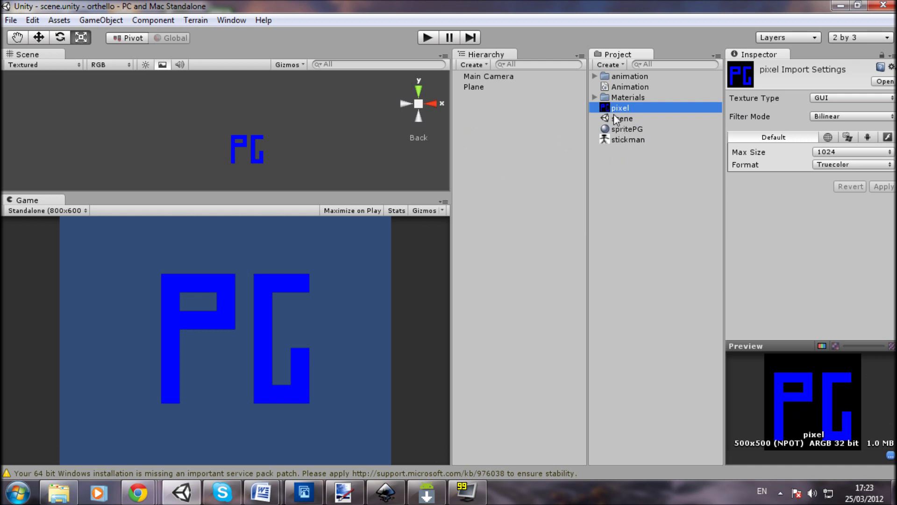
Step: Select the Plane and zoom, pan and orbit the Scene view around the PG plane
{"action": "left_click", "coordinate": [473, 87]}
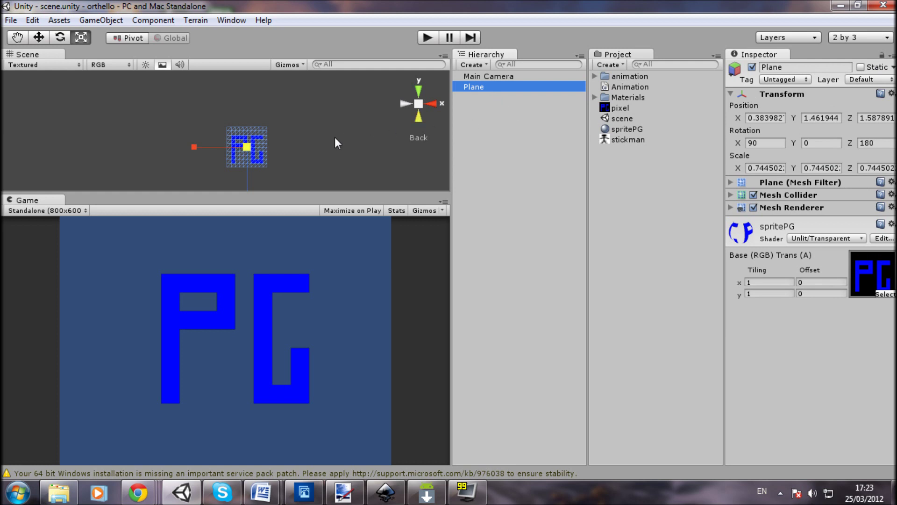
{"action": "scroll", "coordinate": [234, 167], "scroll_direction": "up", "scroll_amount": 5}
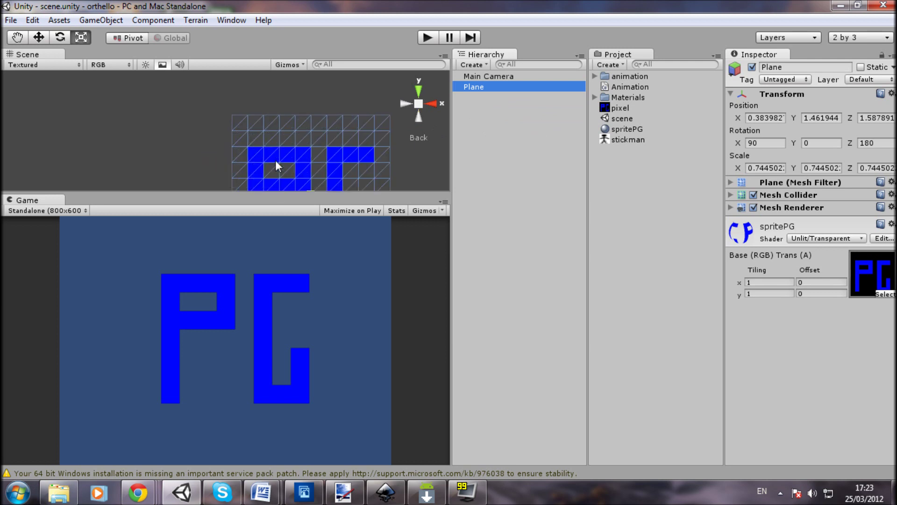
{"action": "middle_click_drag", "start_coordinate": [335, 149], "coordinate": [297, 98]}
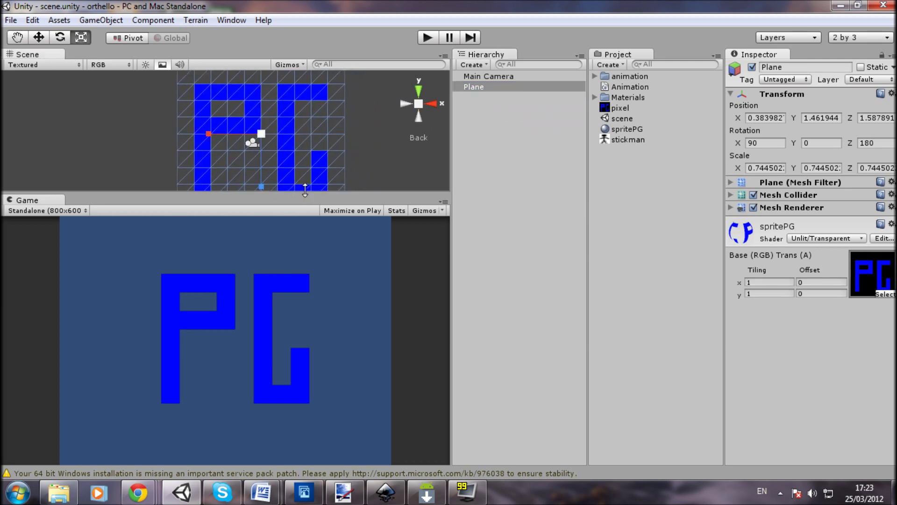
{"action": "left_click_drag", "start_coordinate": [305, 191], "coordinate": [310, 318]}
{"action": "middle_click_drag", "start_coordinate": [327, 234], "coordinate": [296, 200]}
{"action": "scroll", "coordinate": [296, 200], "scroll_direction": "down", "scroll_amount": 2}
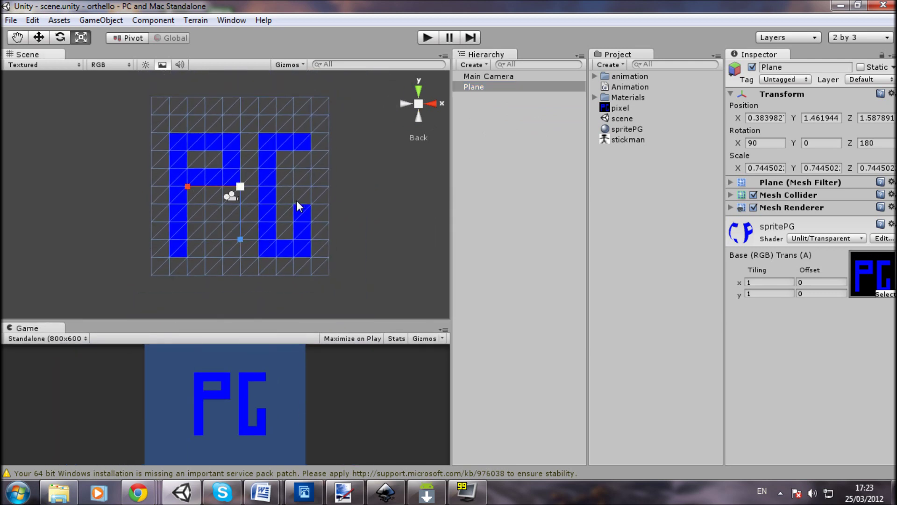
{"action": "left_click_drag", "start_coordinate": [195, 191], "coordinate": [341, 183], "text": "alt"}
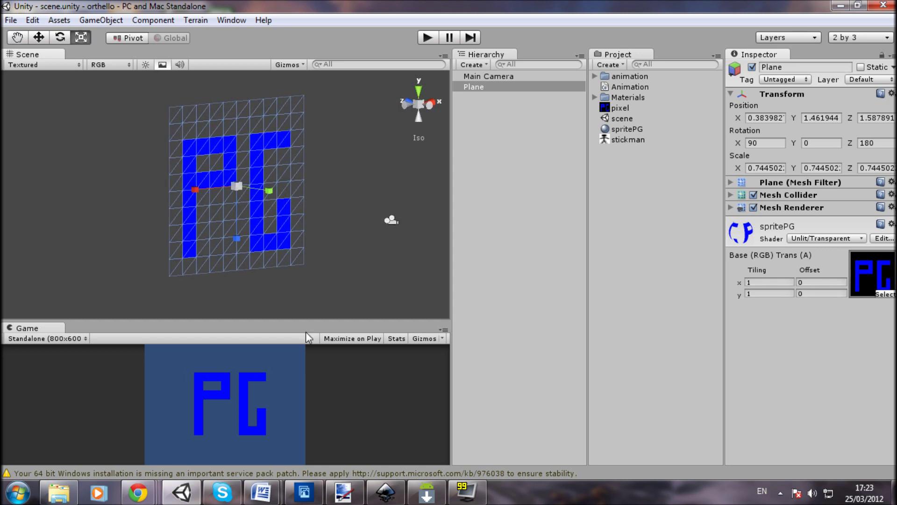
Step: Enlarge the Game view and bring up stickman.png in Paint.NET beside Unity
{"action": "left_click_drag", "start_coordinate": [307, 323], "coordinate": [309, 189]}
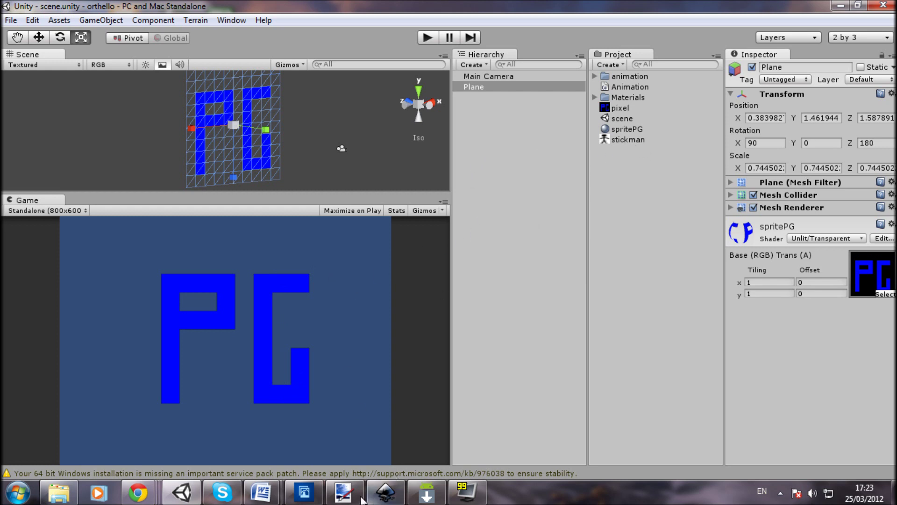
{"action": "left_click", "coordinate": [343, 492]}
{"action": "left_click_drag", "start_coordinate": [455, 15], "coordinate": [469, 40]}
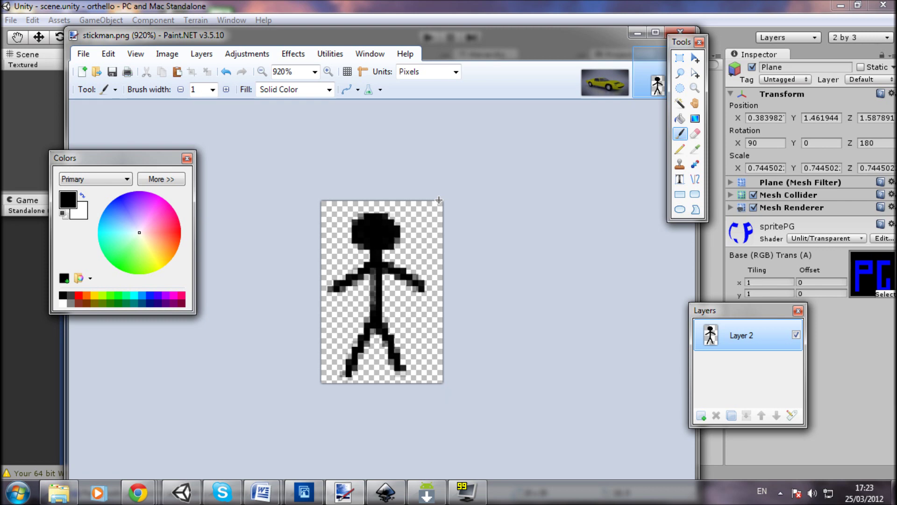
Step: Back in Unity, compare the stickman texture's import settings with those of pixel
{"action": "left_click", "coordinate": [637, 32]}
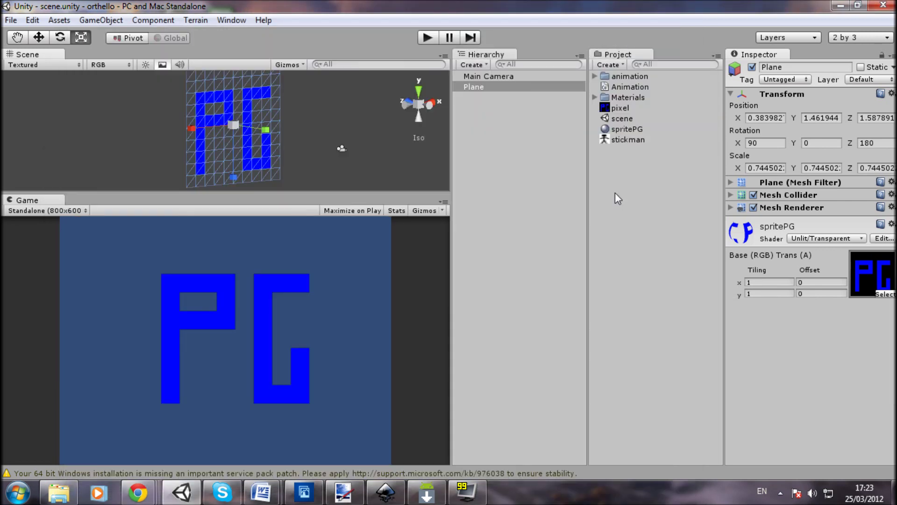
{"action": "left_click", "coordinate": [615, 140]}
{"action": "left_click", "coordinate": [366, 323]}
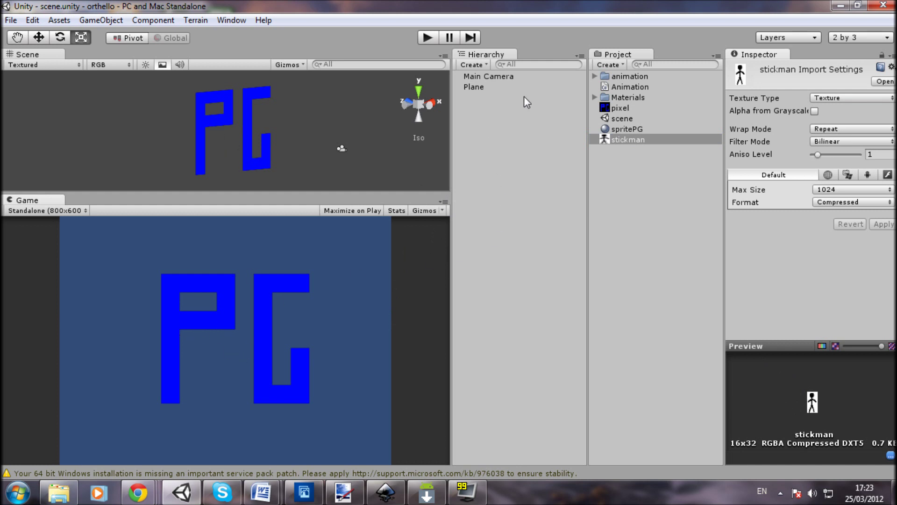
{"action": "left_click", "coordinate": [620, 108]}
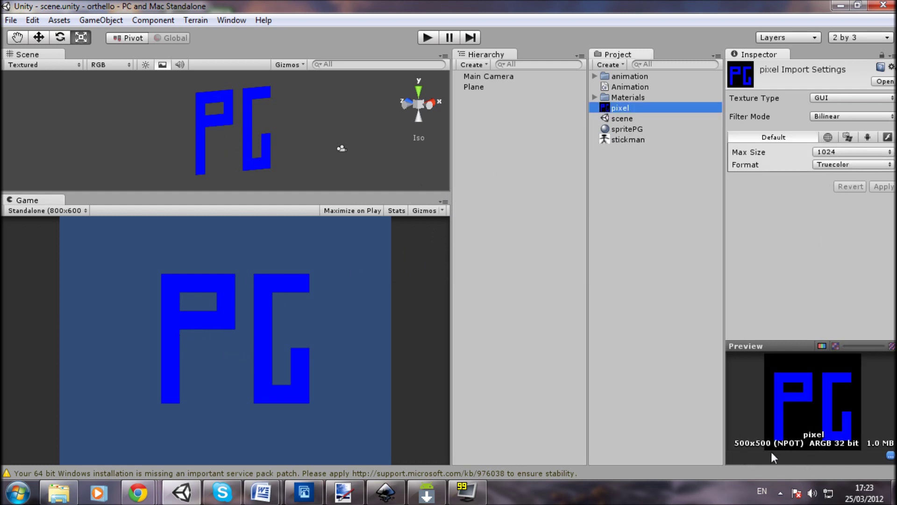
{"action": "left_click", "coordinate": [628, 140]}
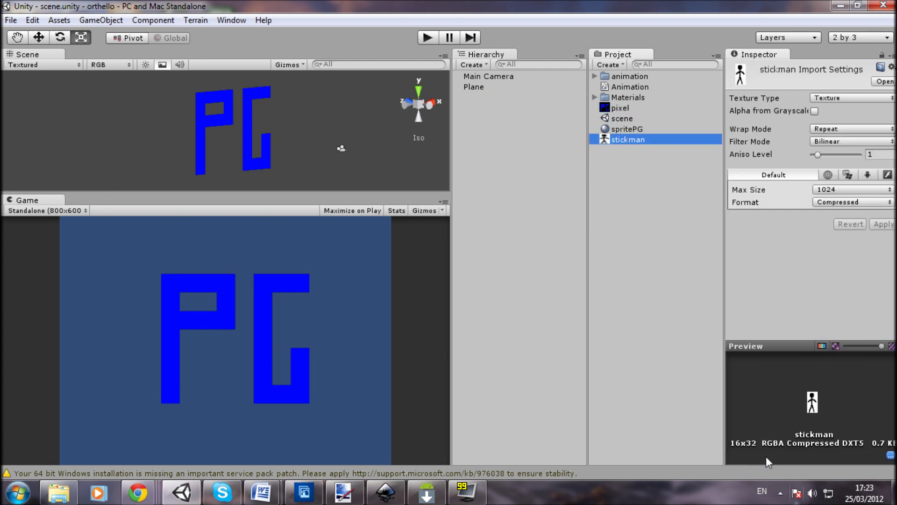
Step: Resize the stickman preview pane and glance at the Texture Type choices
{"action": "left_click", "coordinate": [760, 414]}
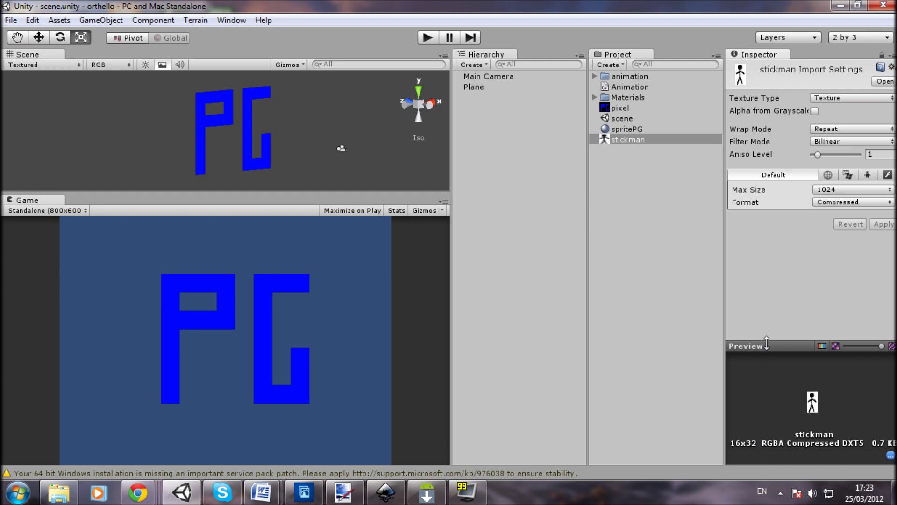
{"action": "left_click_drag", "start_coordinate": [767, 342], "coordinate": [766, 215]}
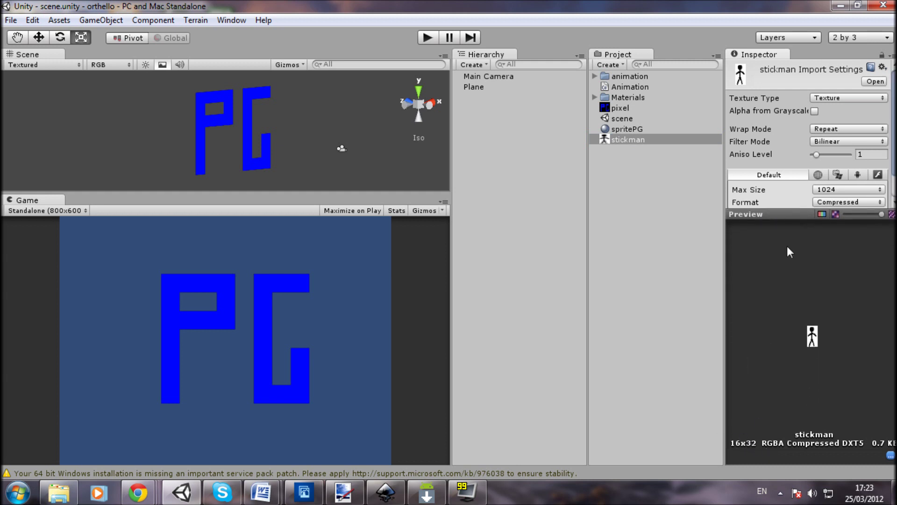
{"action": "left_click_drag", "start_coordinate": [795, 210], "coordinate": [795, 349]}
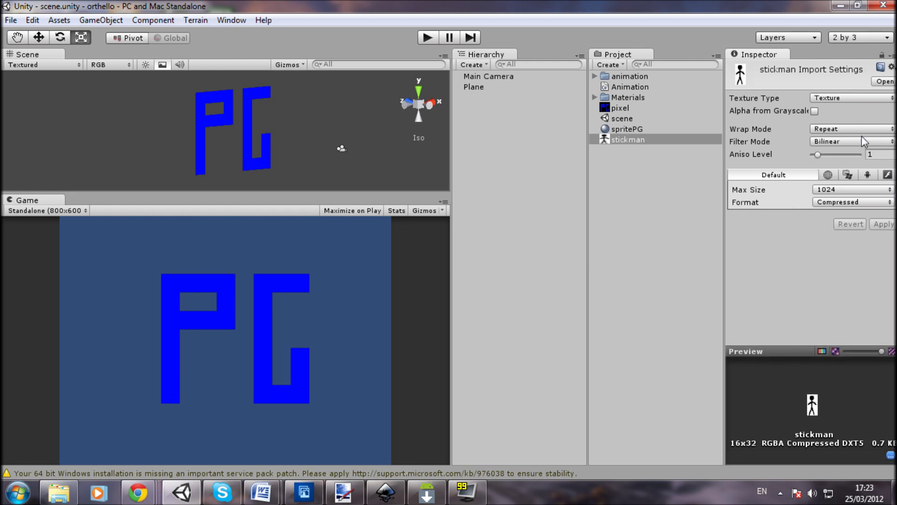
{"action": "left_click", "coordinate": [851, 100]}
{"action": "left_click", "coordinate": [772, 125]}
Step: Set stickman's Texture Type to Advanced with no power-of-2 rescaling, and apply
{"action": "left_click", "coordinate": [823, 99]}
{"action": "left_click", "coordinate": [726, 123]}
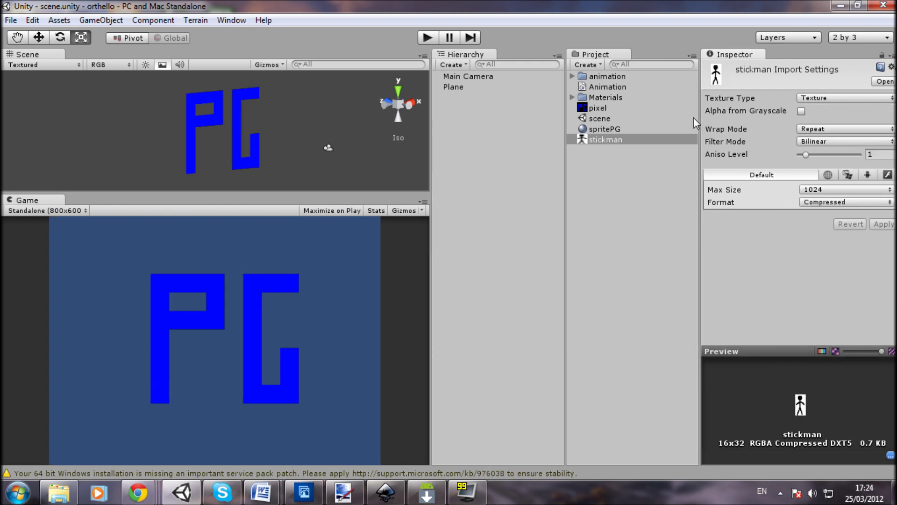
{"action": "left_click", "coordinate": [753, 99]}
{"action": "left_click", "coordinate": [757, 206]}
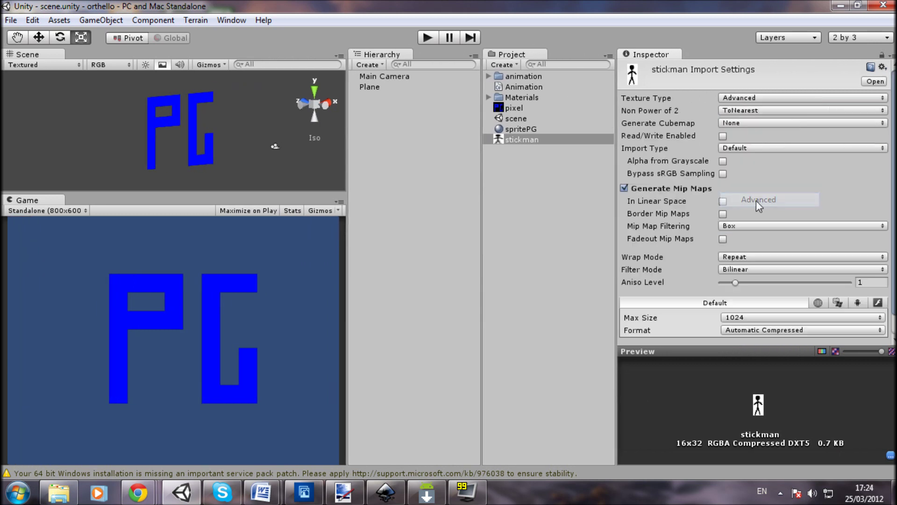
{"action": "left_click", "coordinate": [768, 111]}
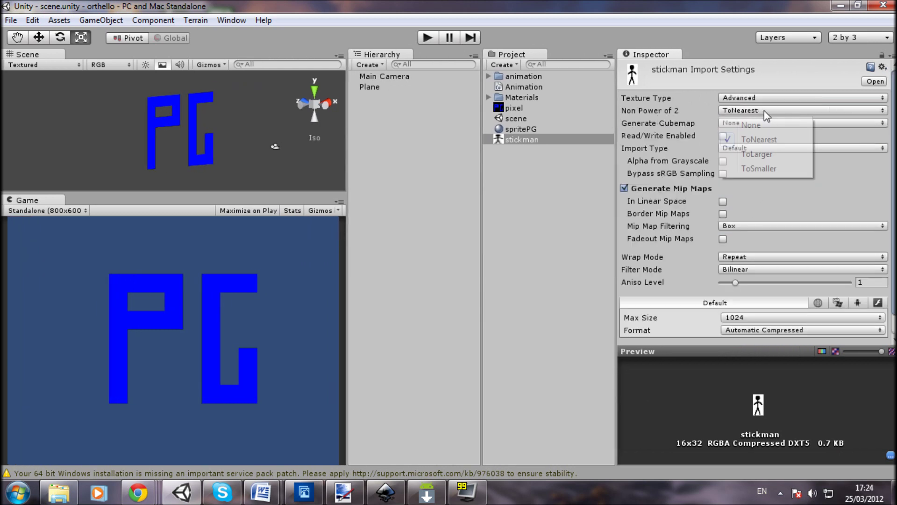
{"action": "left_click", "coordinate": [751, 125]}
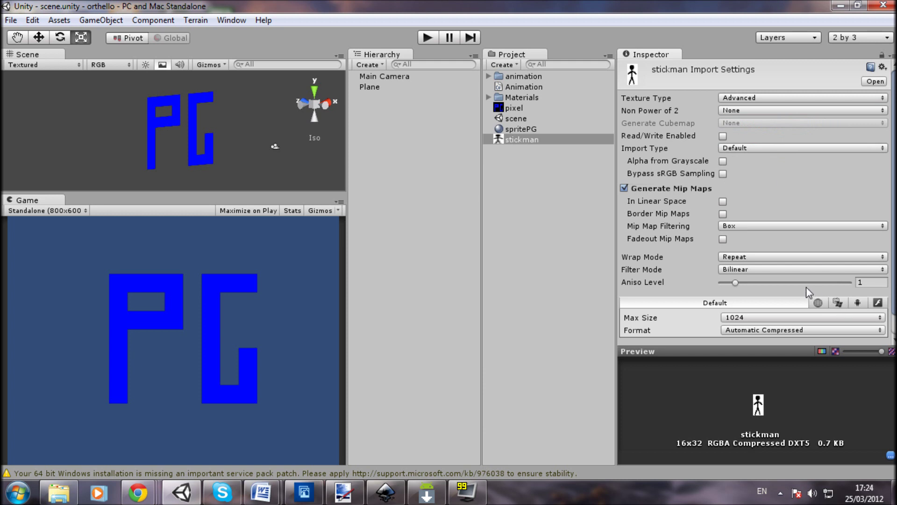
{"action": "scroll", "coordinate": [809, 293], "scroll_direction": "down", "scroll_amount": 2}
{"action": "left_click", "coordinate": [873, 328]}
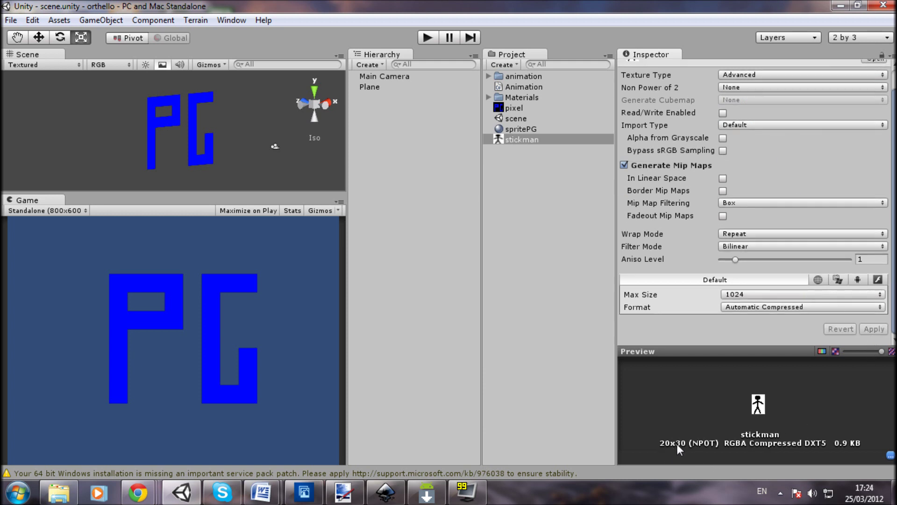
Step: Turn off Generate Mip Maps, set Filter Mode to Point, and apply
{"action": "scroll", "coordinate": [663, 191], "scroll_direction": "up", "scroll_amount": 2}
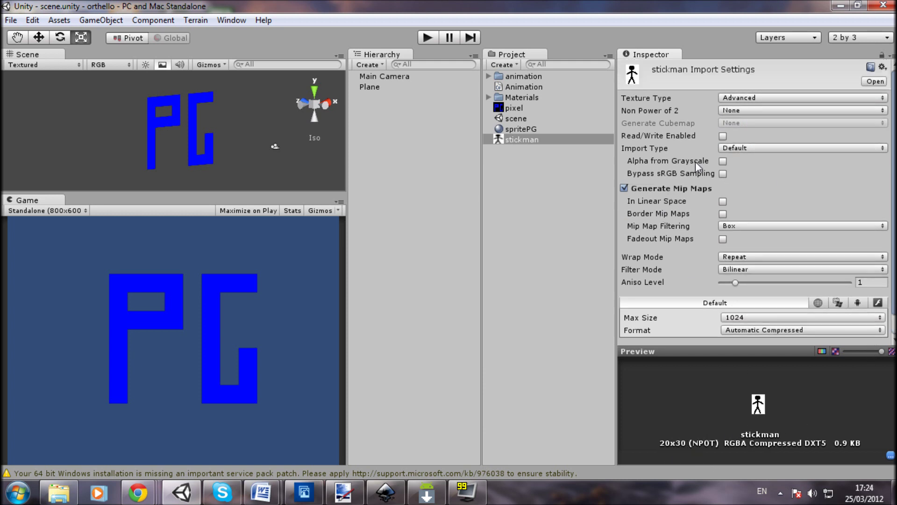
{"action": "left_click", "coordinate": [624, 188]}
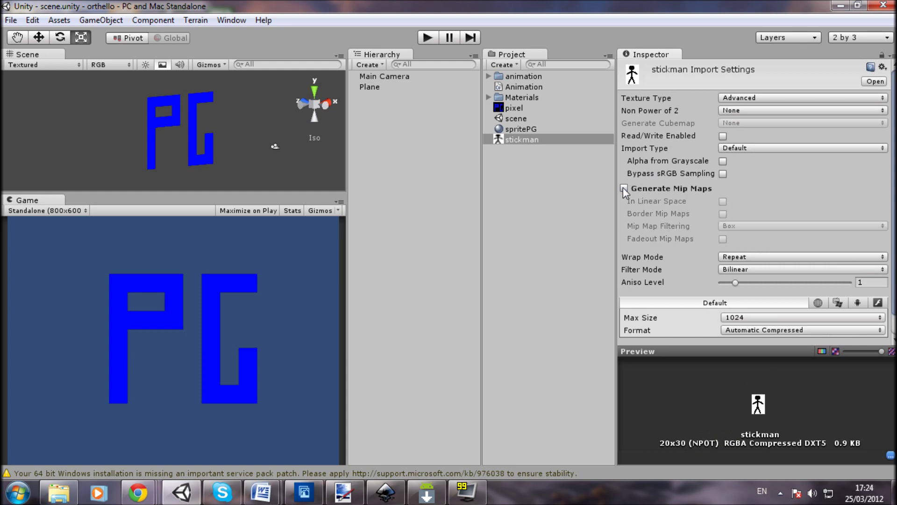
{"action": "scroll", "coordinate": [767, 239], "scroll_direction": "down", "scroll_amount": 2}
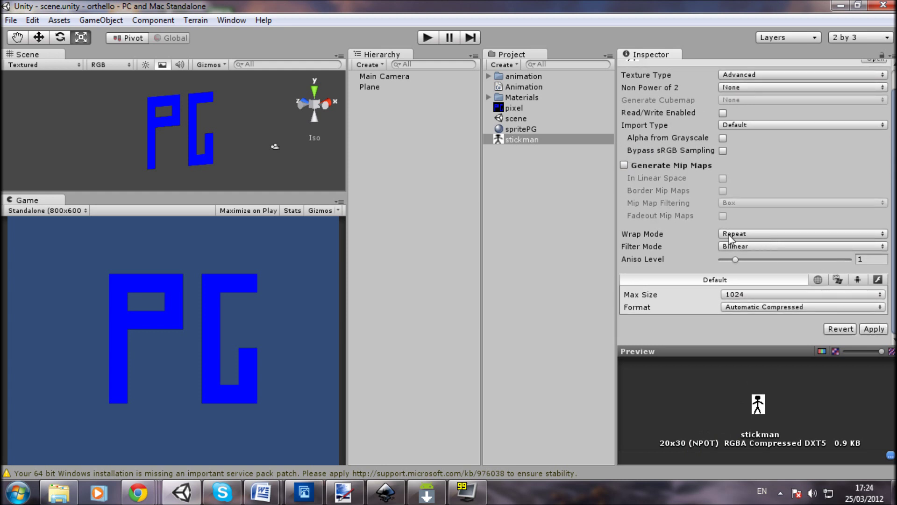
{"action": "left_click", "coordinate": [740, 247]}
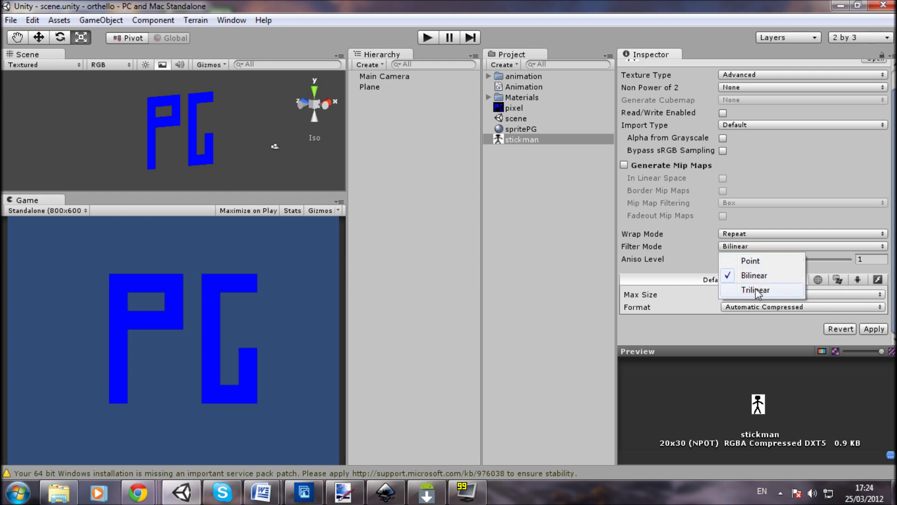
{"action": "left_click", "coordinate": [750, 261]}
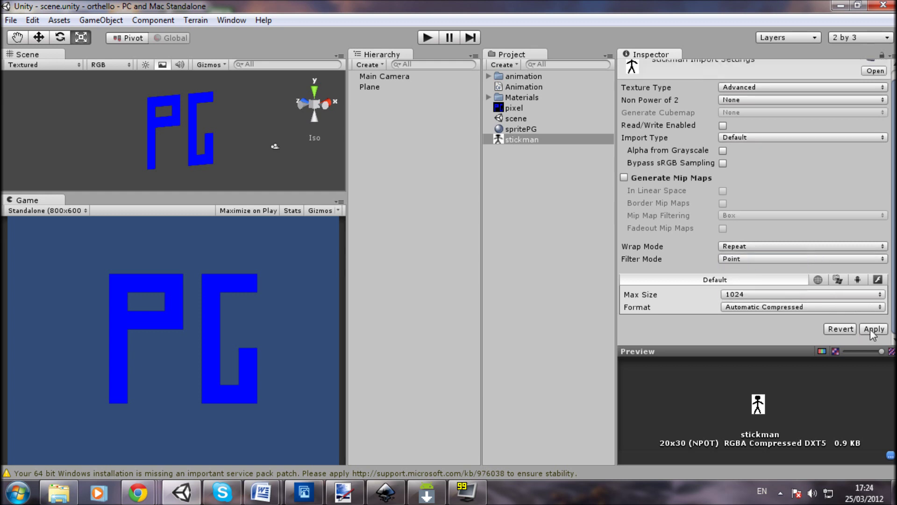
{"action": "left_click", "coordinate": [872, 329]}
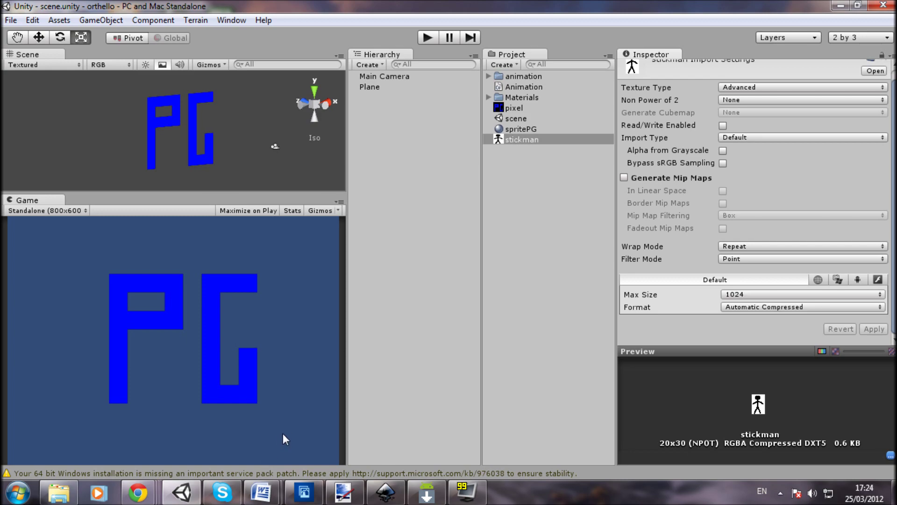
Step: Switch to the blank Chrome New Tab window from the taskbar
{"action": "left_click", "coordinate": [137, 493]}
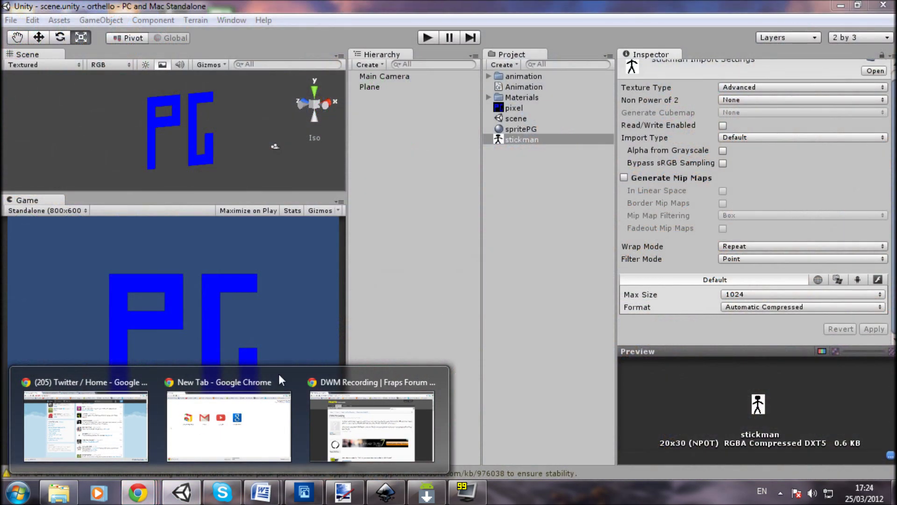
{"action": "left_click", "coordinate": [281, 380]}
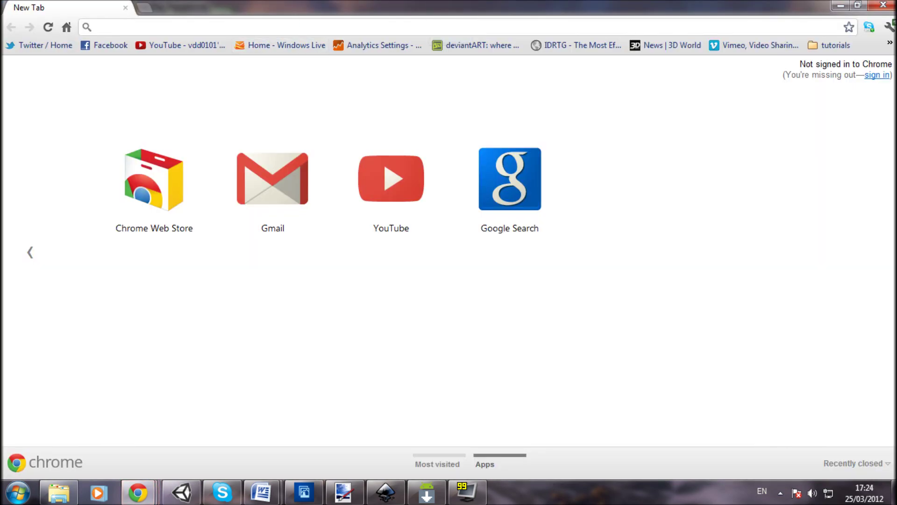
Step: Enter owl in the address bar, trimming the suggestion to owlchemylabs.com
{"action": "type", "text": "owlchemylabs.com/content"}
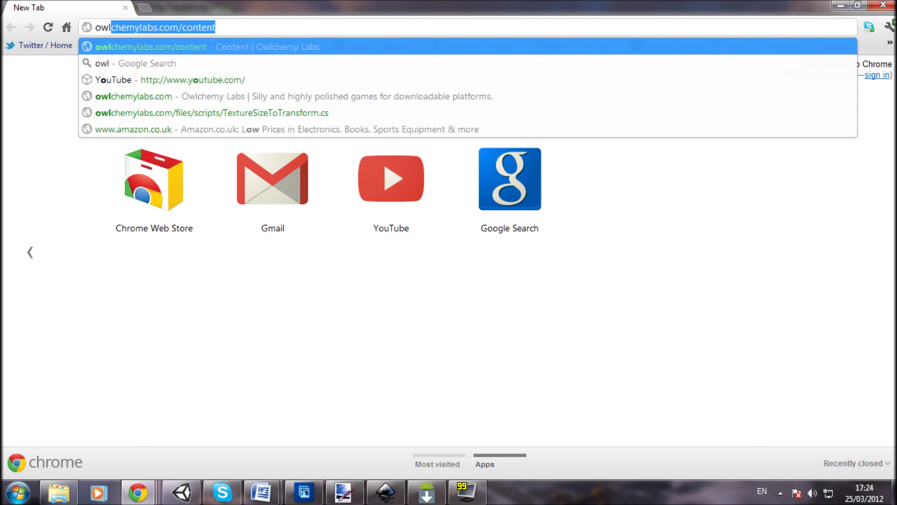
{"action": "key", "text": "End"}
{"action": "key", "text": "BackSpace"}
{"action": "key", "text": "BackSpace"}
{"action": "key", "text": "BackSpace"}
{"action": "key", "text": "BackSpace"}
{"action": "key", "text": "BackSpace"}
{"action": "key", "text": "BackSpace"}
{"action": "key", "text": "BackSpace"}
{"action": "key", "text": "BackSpace"}
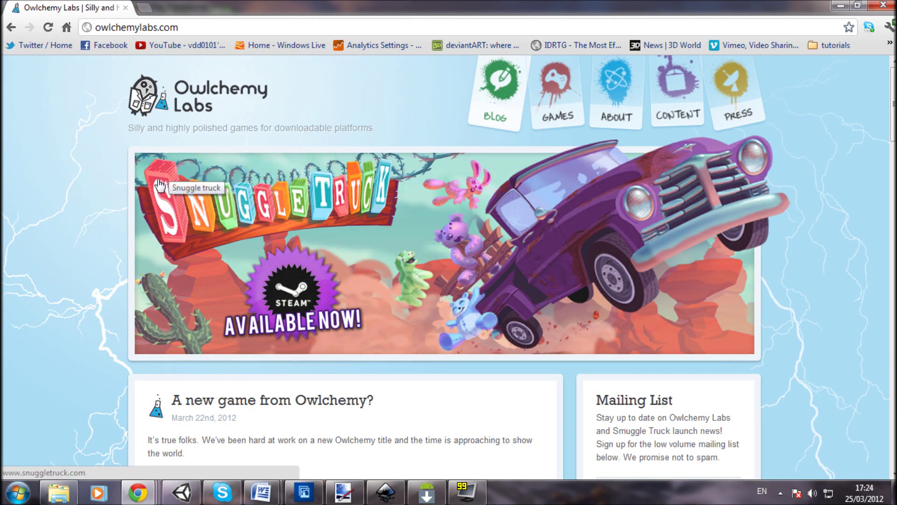
Step: Go to the CONTENT page and scroll to the Texture Size To Transform section
{"action": "left_click", "coordinate": [663, 98]}
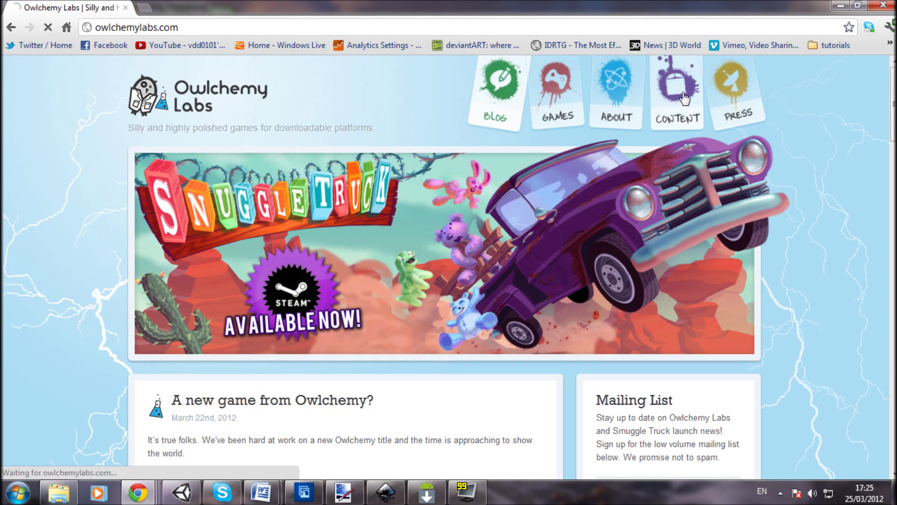
{"action": "scroll", "coordinate": [461, 199], "scroll_direction": "down", "scroll_amount": 10}
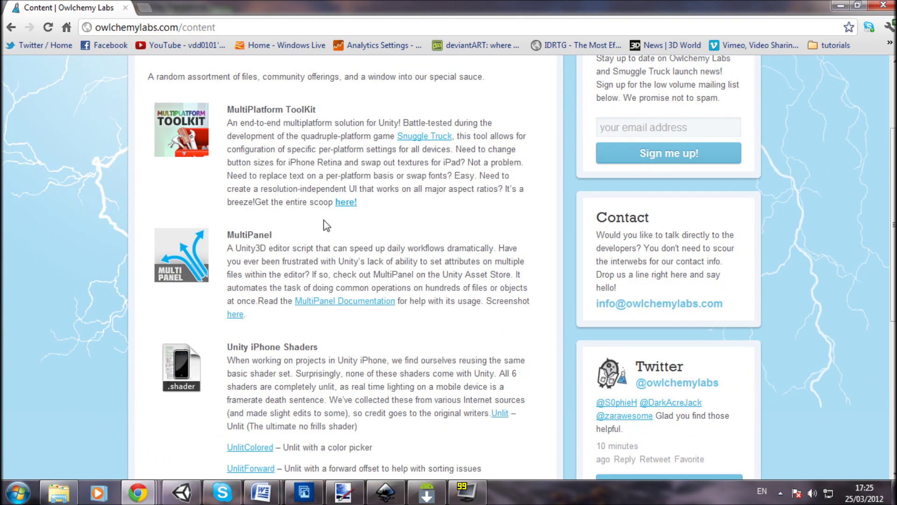
{"action": "left_click_drag", "start_coordinate": [226, 352], "coordinate": [357, 351]}
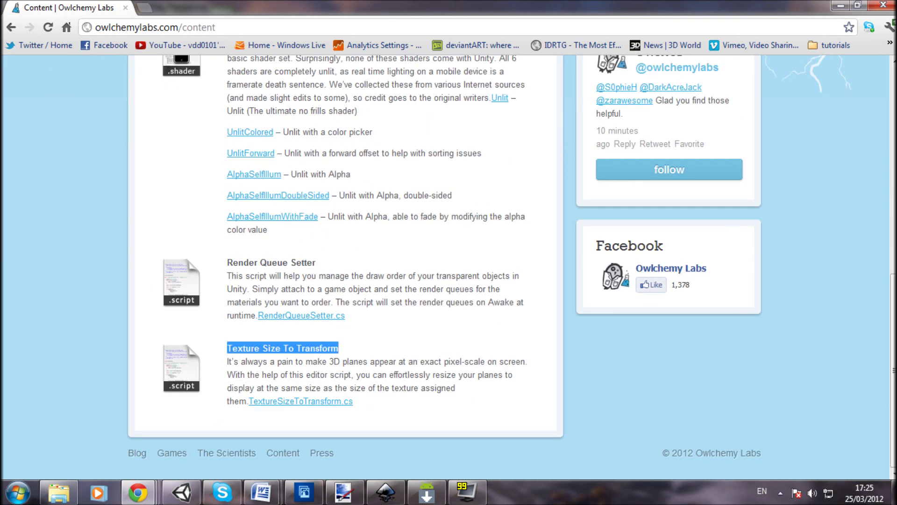
{"action": "left_click", "coordinate": [359, 350]}
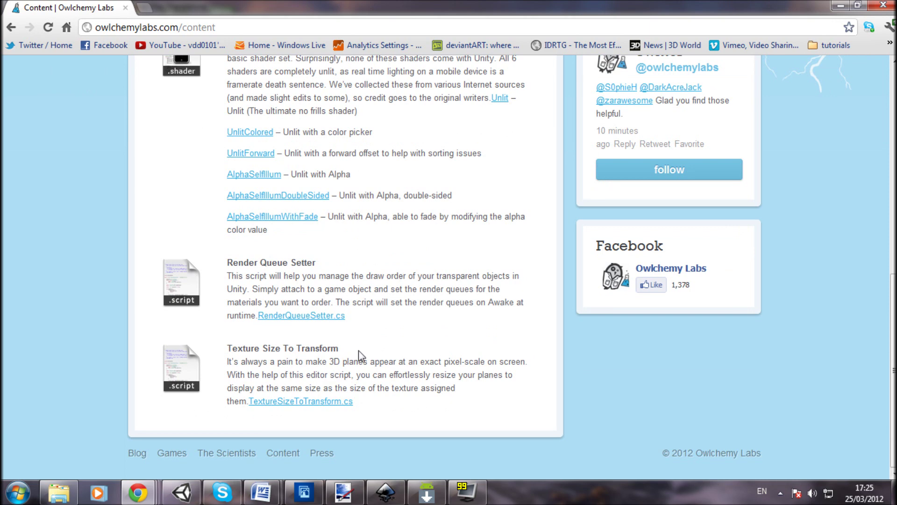
Step: Save TextureSizeToTransform.cs via Save link as, then restore Chrome down and move it aside
{"action": "right_click", "coordinate": [282, 401]}
{"action": "left_click", "coordinate": [332, 361]}
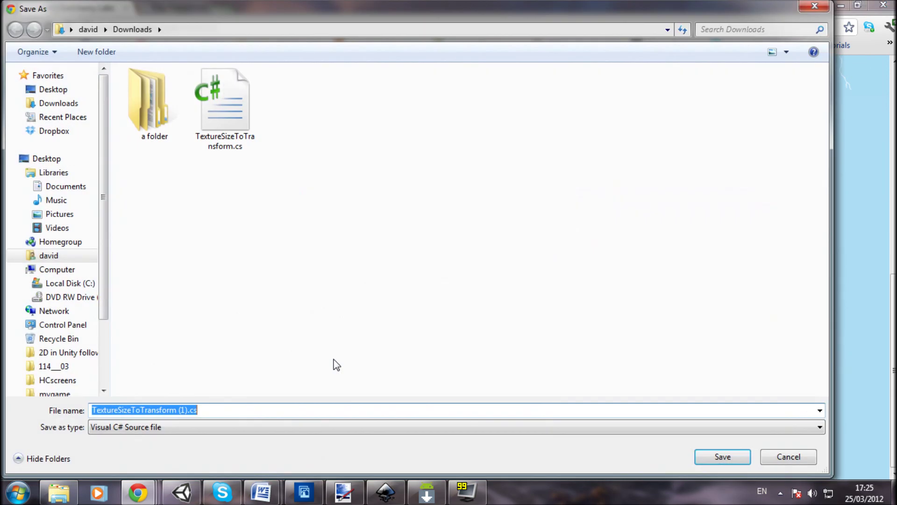
{"action": "left_click", "coordinate": [713, 456]}
{"action": "left_click_drag", "start_coordinate": [670, 5], "coordinate": [874, 149]}
{"action": "left_click_drag", "start_coordinate": [747, 348], "coordinate": [536, 216]}
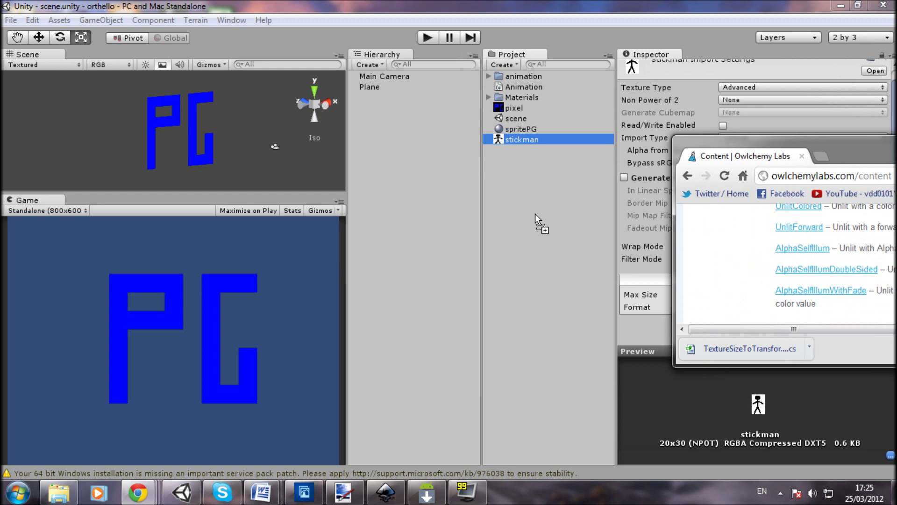
Step: Drag the downloaded TextureSizeToTransform script into the Project panel and view its source
{"action": "left_click_drag", "start_coordinate": [536, 213], "coordinate": [535, 215]}
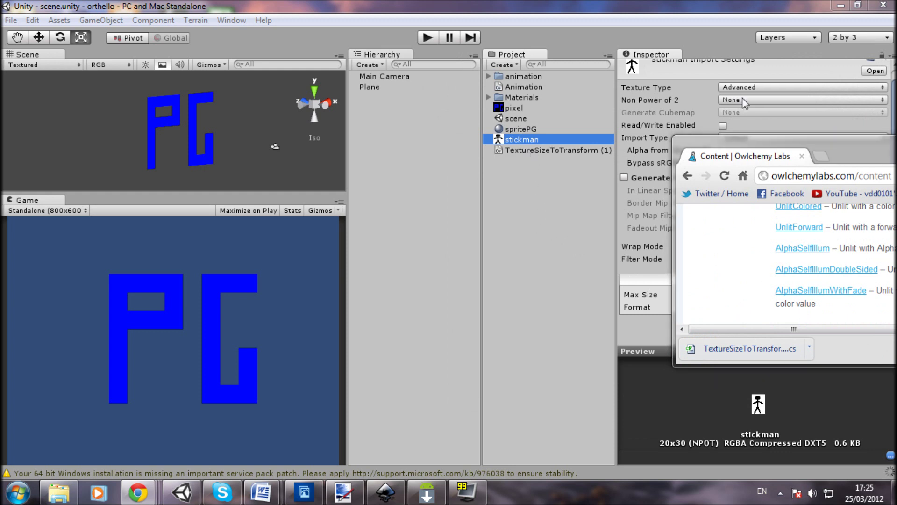
{"action": "left_click", "coordinate": [528, 150]}
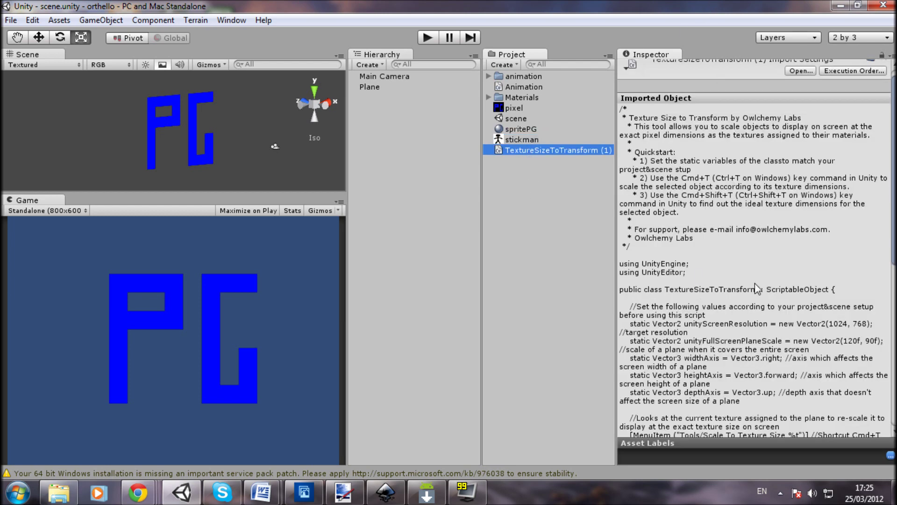
{"action": "scroll", "coordinate": [757, 289], "scroll_direction": "down", "scroll_amount": 10}
{"action": "scroll", "coordinate": [757, 289], "scroll_direction": "up", "scroll_amount": 10}
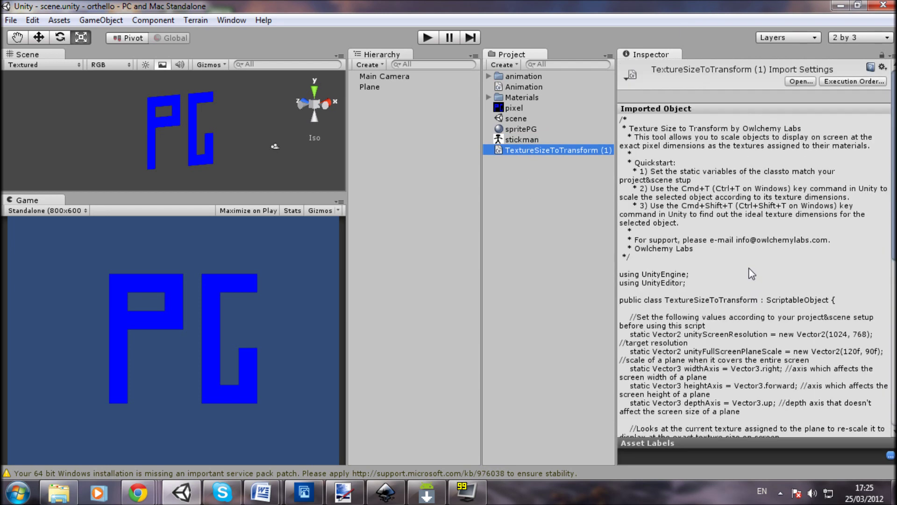
Step: Create a folder named Editor and move the TextureSizeToTransform script into it
{"action": "left_click", "coordinate": [514, 65]}
{"action": "left_click", "coordinate": [516, 78]}
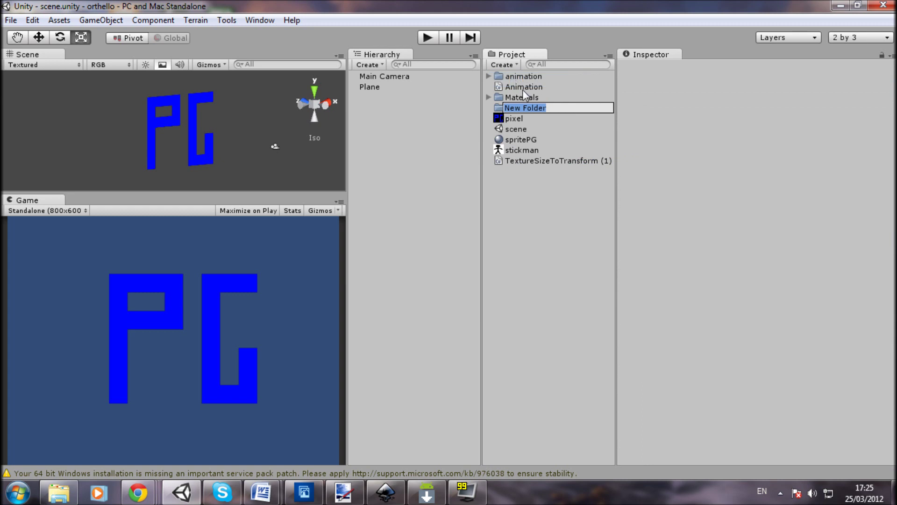
{"action": "type", "text": "Editor"}
{"action": "key", "text": "Return"}
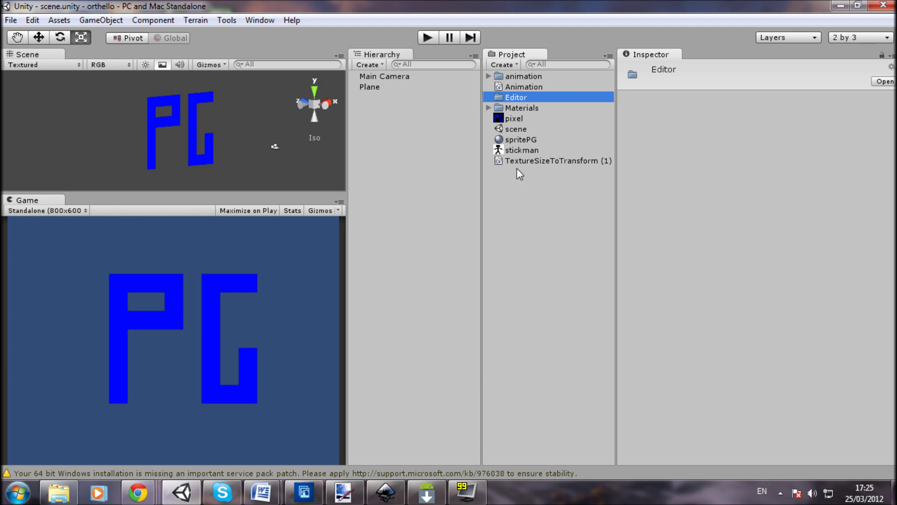
{"action": "left_click_drag", "start_coordinate": [542, 164], "coordinate": [527, 99]}
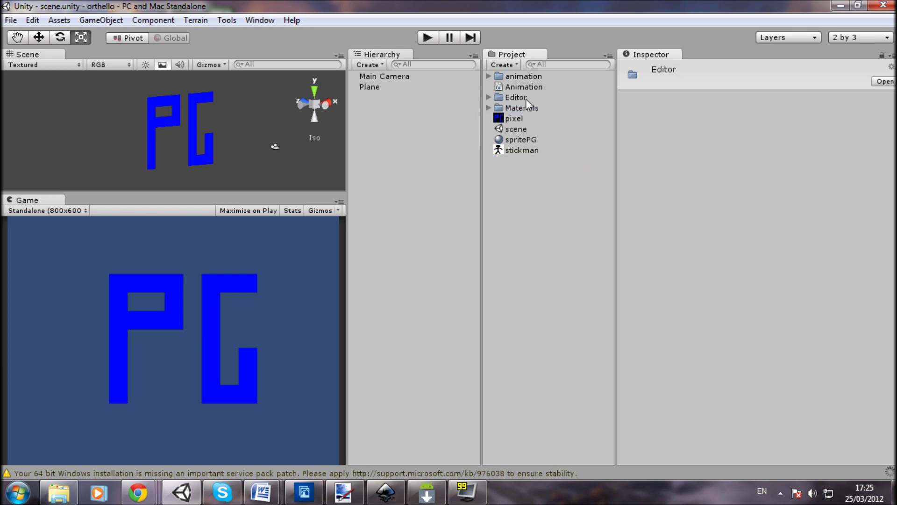
{"action": "left_click", "coordinate": [490, 98]}
{"action": "left_click", "coordinate": [537, 306]}
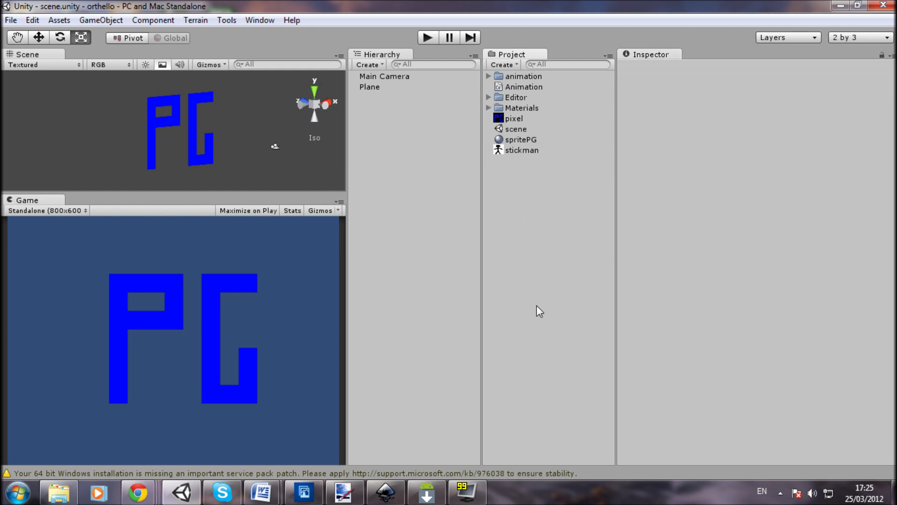
Step: Check the script's new texture-size menu commands, then select the Plane to view its Transform
{"action": "left_click", "coordinate": [234, 21]}
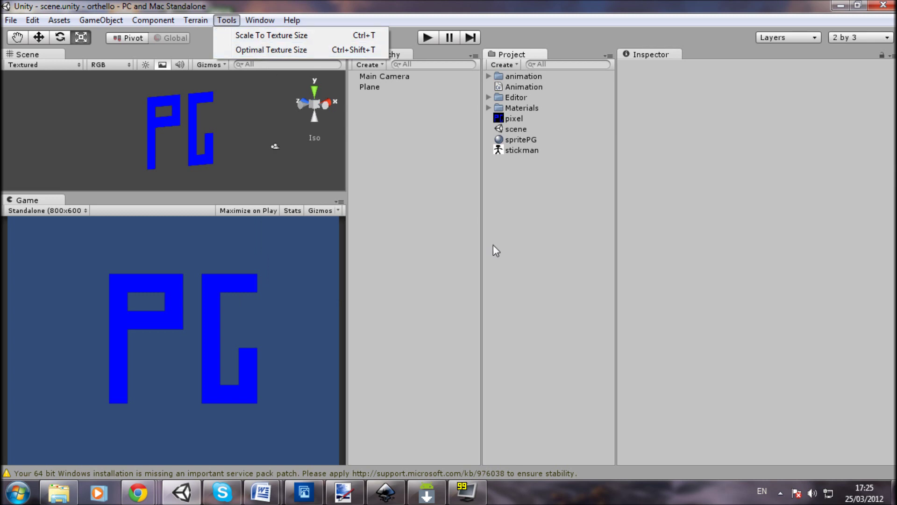
{"action": "left_click", "coordinate": [506, 239]}
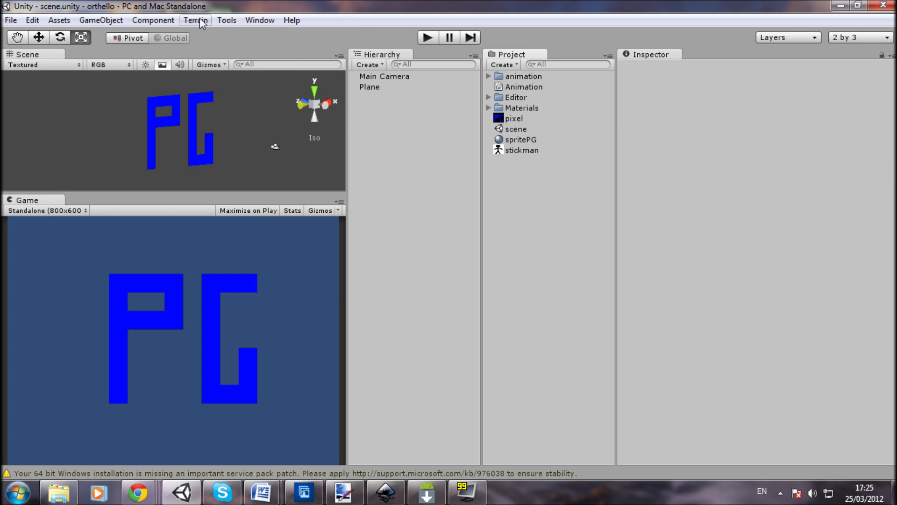
{"action": "left_click", "coordinate": [226, 20]}
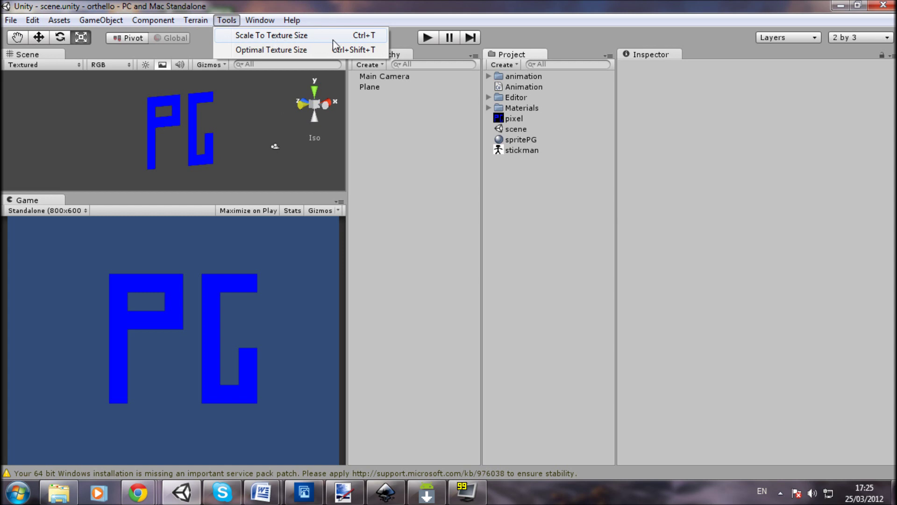
{"action": "left_click", "coordinate": [442, 169]}
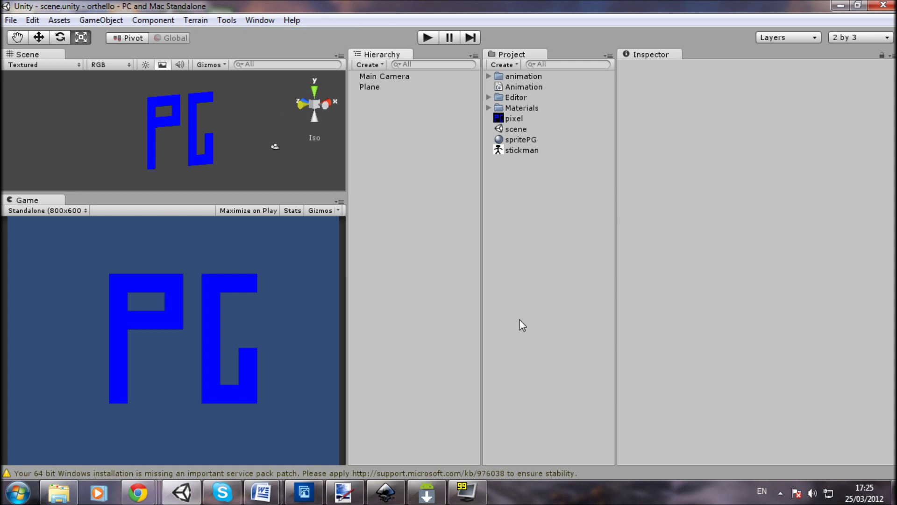
{"action": "left_click", "coordinate": [213, 134]}
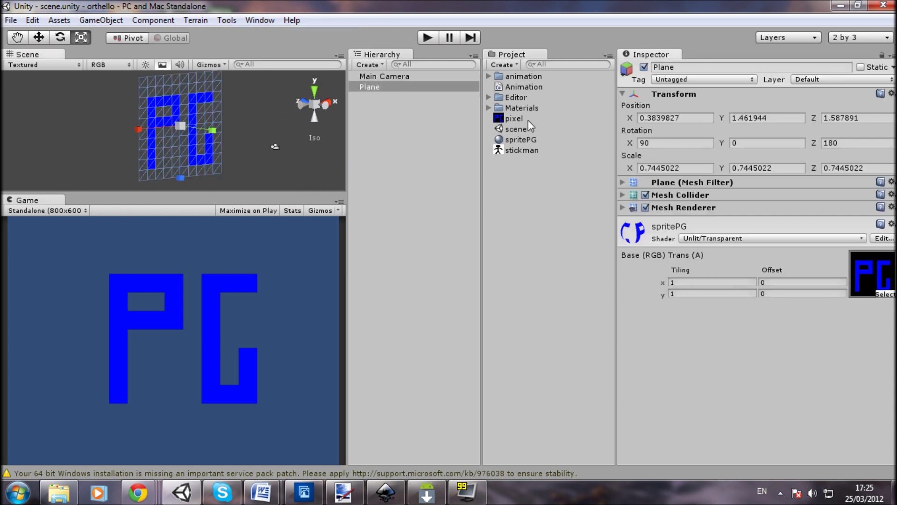
Step: Apply the Unlit/Transparent stickman material to the Plane and widen the scene and game views
{"action": "left_click", "coordinate": [489, 108]}
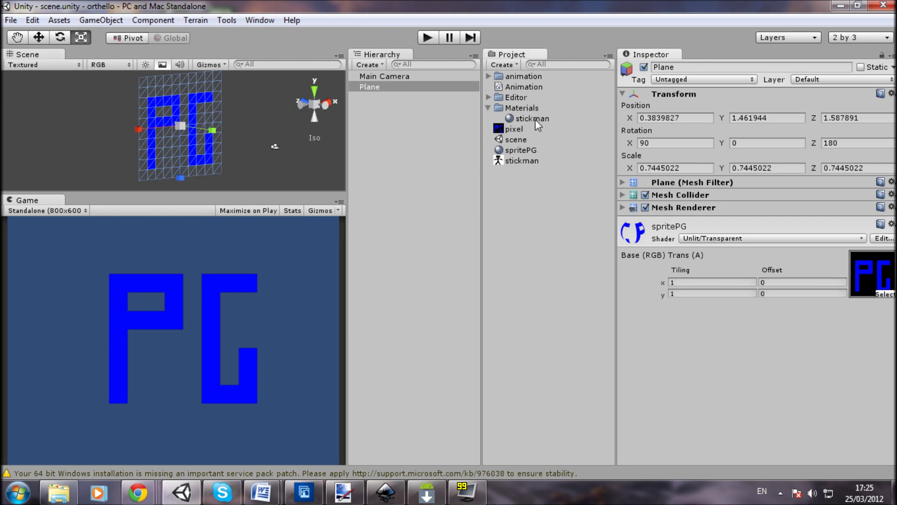
{"action": "left_click", "coordinate": [535, 119]}
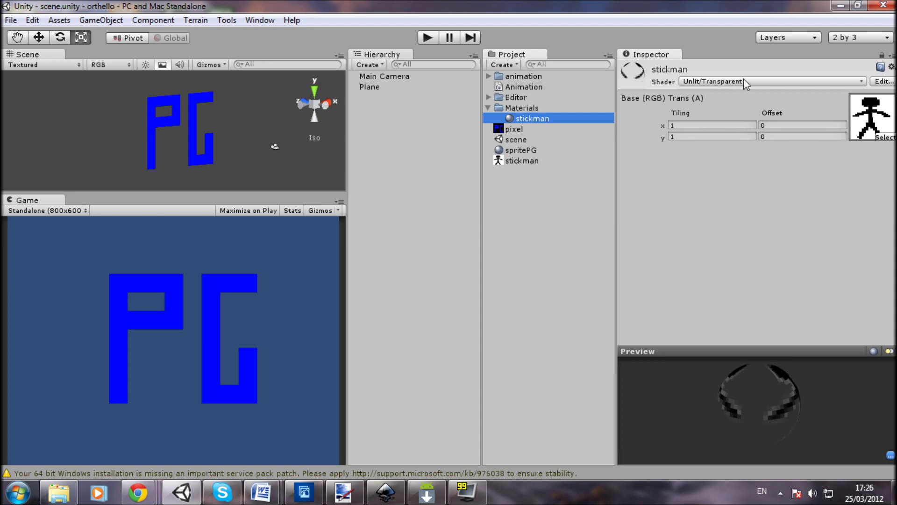
{"action": "left_click_drag", "start_coordinate": [778, 440], "coordinate": [701, 401]}
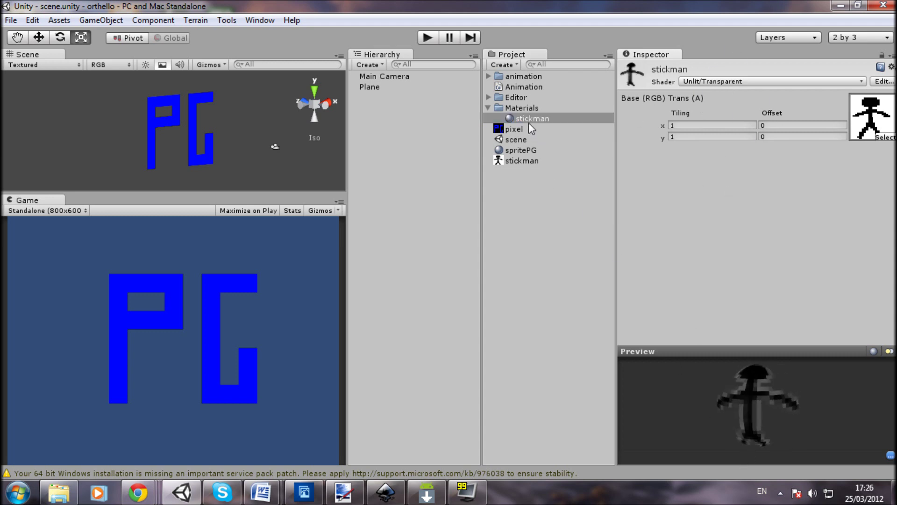
{"action": "left_click_drag", "start_coordinate": [529, 125], "coordinate": [216, 121]}
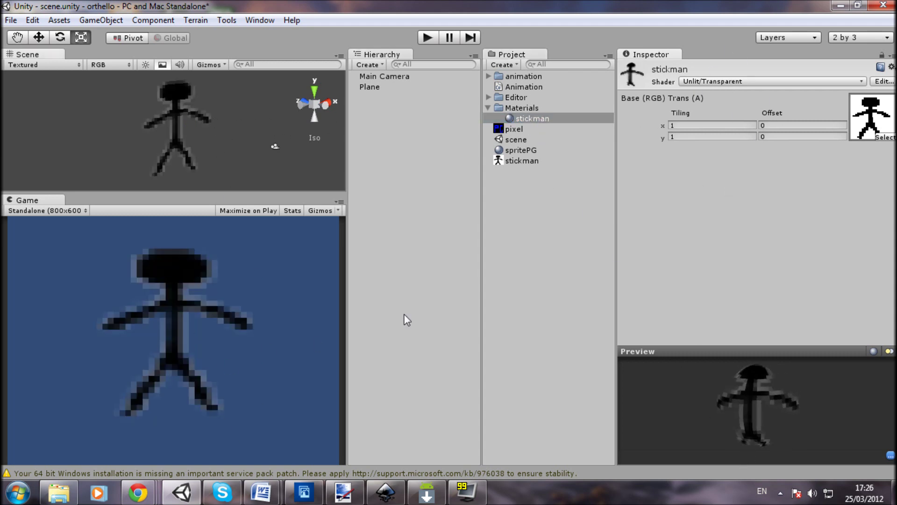
{"action": "left_click_drag", "start_coordinate": [358, 290], "coordinate": [518, 287]}
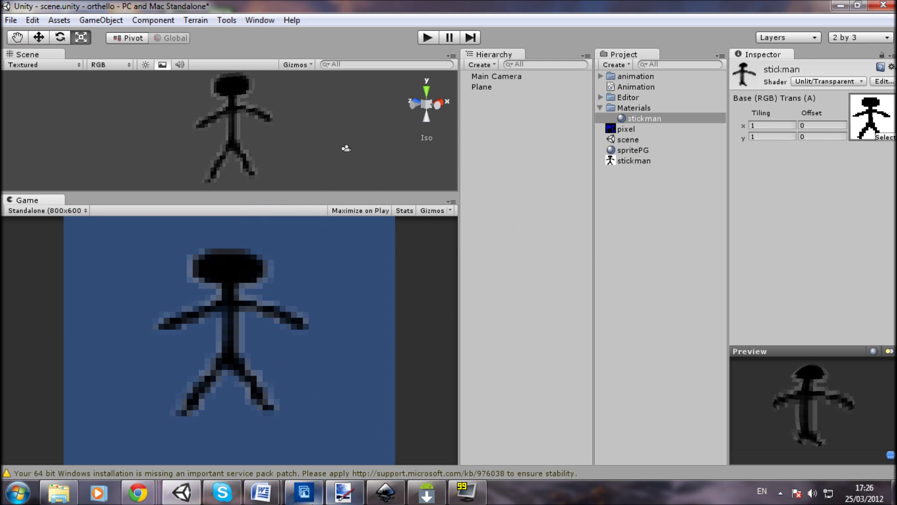
{"action": "left_click", "coordinate": [343, 492]}
Step: Move the stickman.png window aside, select the Plane and enlarge the Scene view
{"action": "mouse_move", "coordinate": [409, 42]}
{"action": "left_mouse_down"}
{"action": "mouse_move", "coordinate": [804, 43]}
{"action": "mouse_move", "coordinate": [711, 41]}
{"action": "mouse_move", "coordinate": [359, 397]}
{"action": "left_mouse_up"}
{"action": "left_click", "coordinate": [266, 132]}
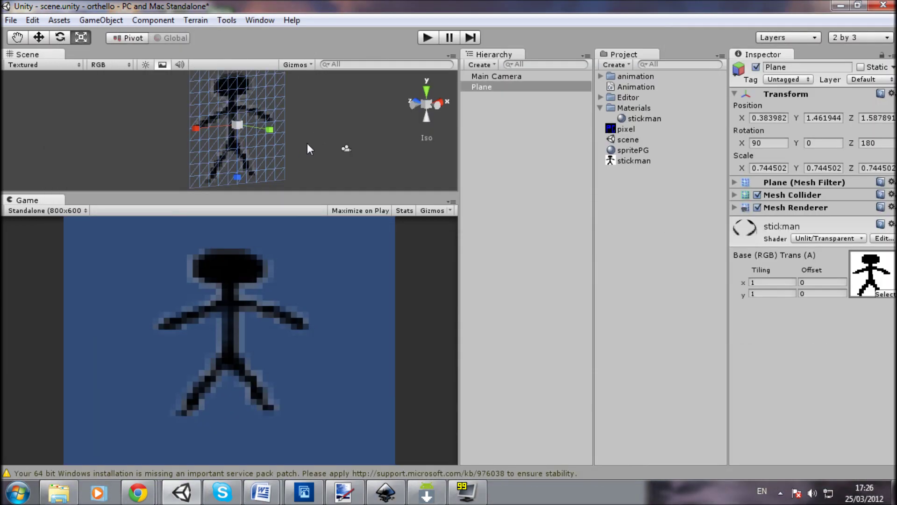
{"action": "scroll", "coordinate": [306, 147], "scroll_direction": "down", "scroll_amount": 2}
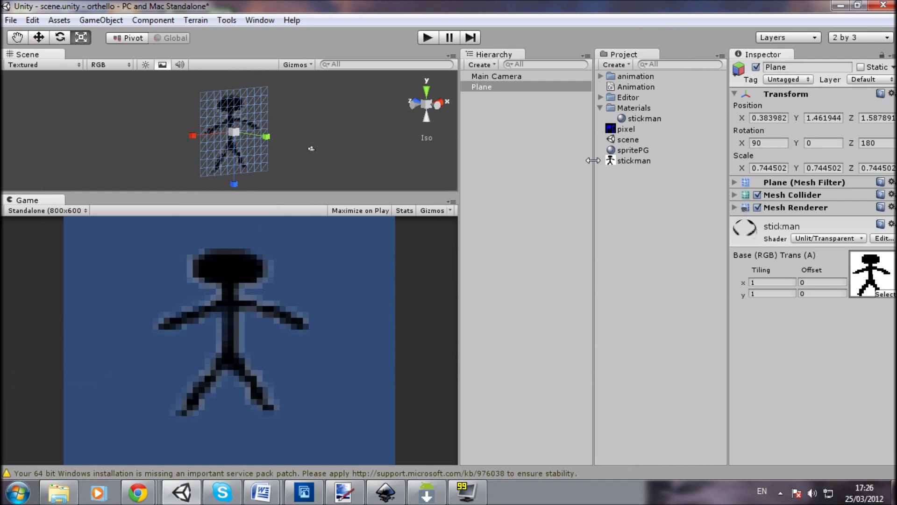
{"action": "left_click_drag", "start_coordinate": [294, 192], "coordinate": [293, 309]}
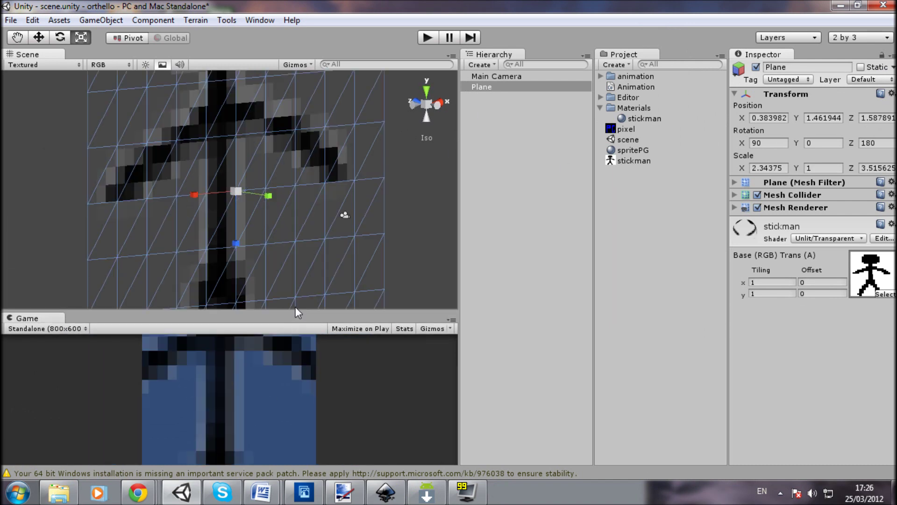
Step: Shrink the Plane uniformly with the scale gizmo to about 0.44, 0.19, 0.66
{"action": "scroll", "coordinate": [100, 195], "scroll_direction": "down", "scroll_amount": 3}
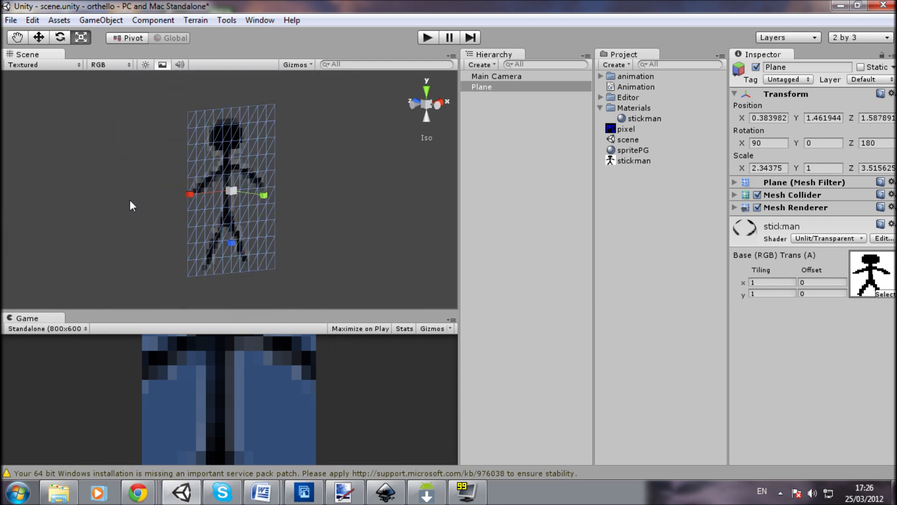
{"action": "left_click_drag", "start_coordinate": [233, 190], "coordinate": [209, 235]}
{"action": "scroll", "coordinate": [212, 170], "scroll_direction": "up", "scroll_amount": 3}
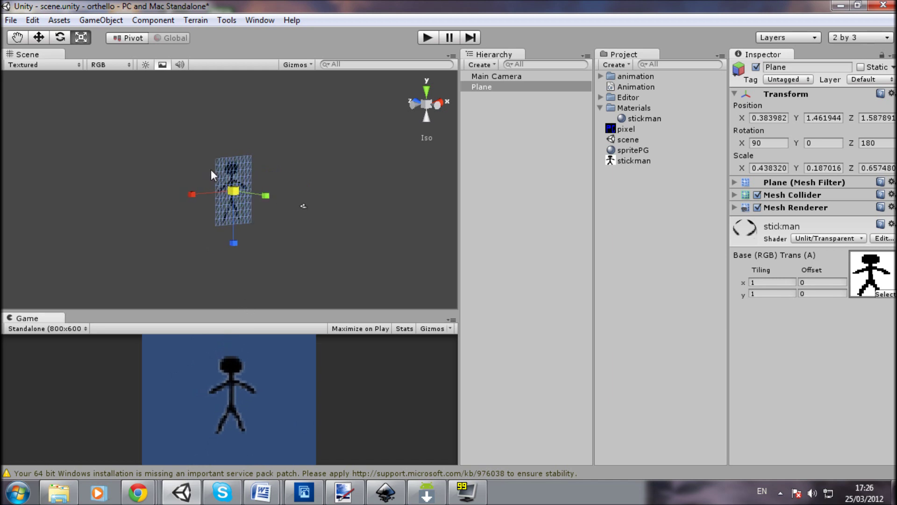
{"action": "scroll", "coordinate": [346, 198], "scroll_direction": "up", "scroll_amount": 5}
Step: Switch the Scene view to Back view, rebalance the Scene/Game split and deselect the Plane
{"action": "left_click", "coordinate": [426, 116]}
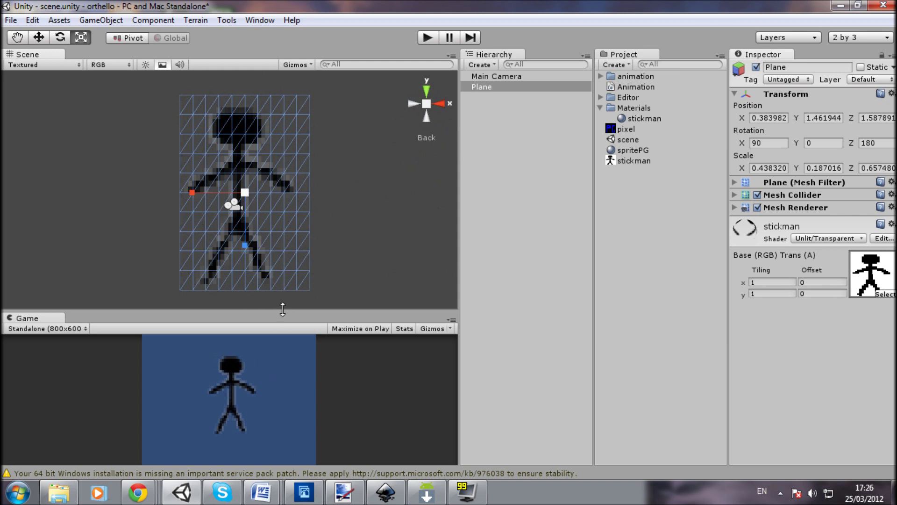
{"action": "left_click_drag", "start_coordinate": [281, 313], "coordinate": [287, 194]}
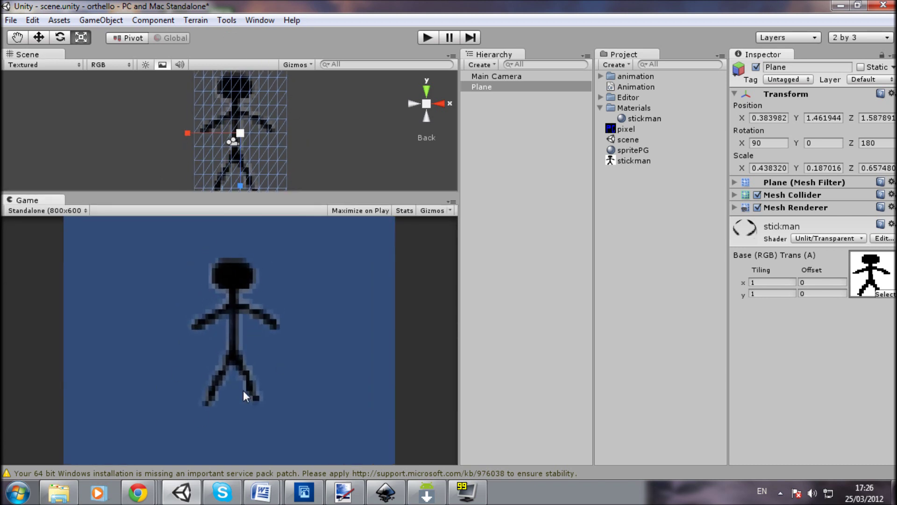
{"action": "left_click_drag", "start_coordinate": [273, 189], "coordinate": [287, 333]}
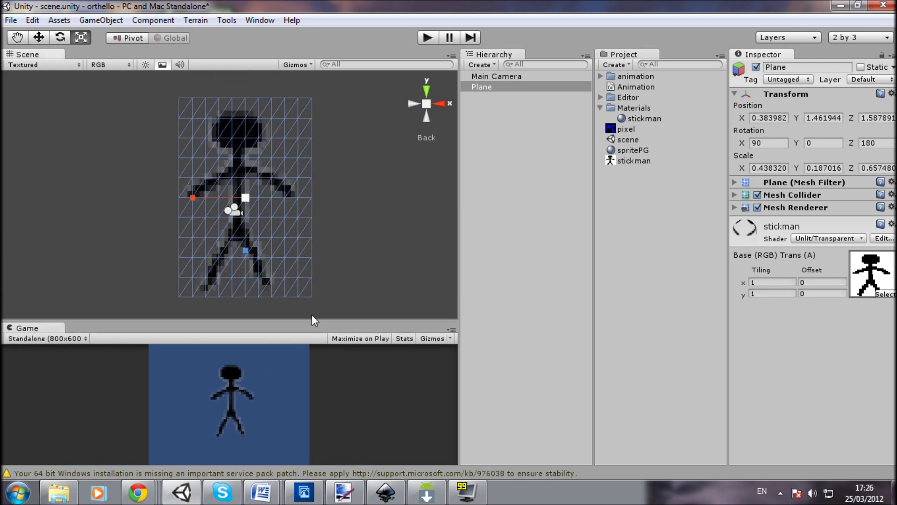
{"action": "left_click_drag", "start_coordinate": [310, 321], "coordinate": [326, 150]}
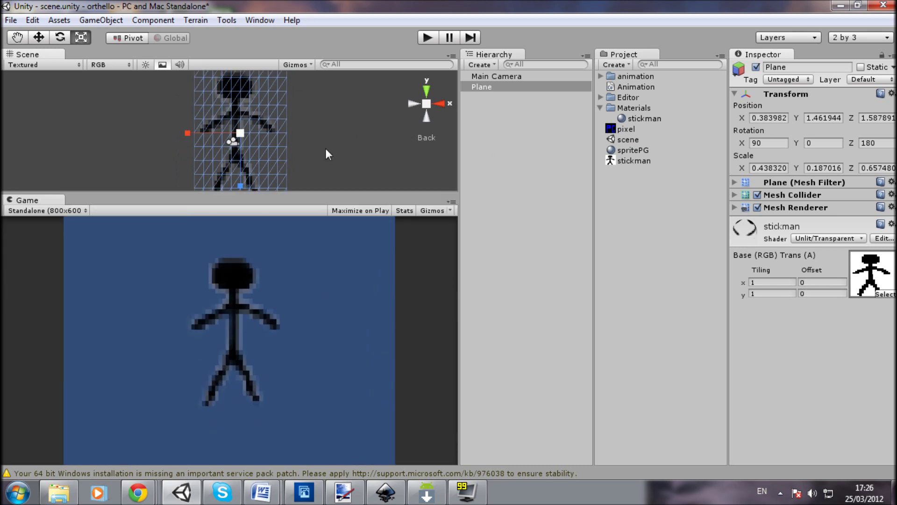
{"action": "left_click", "coordinate": [313, 187]}
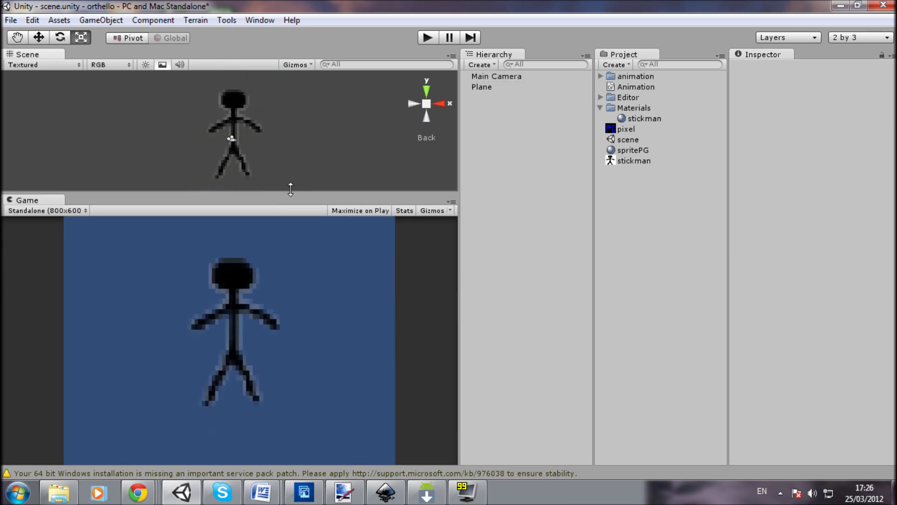
{"action": "left_click_drag", "start_coordinate": [290, 194], "coordinate": [416, 278]}
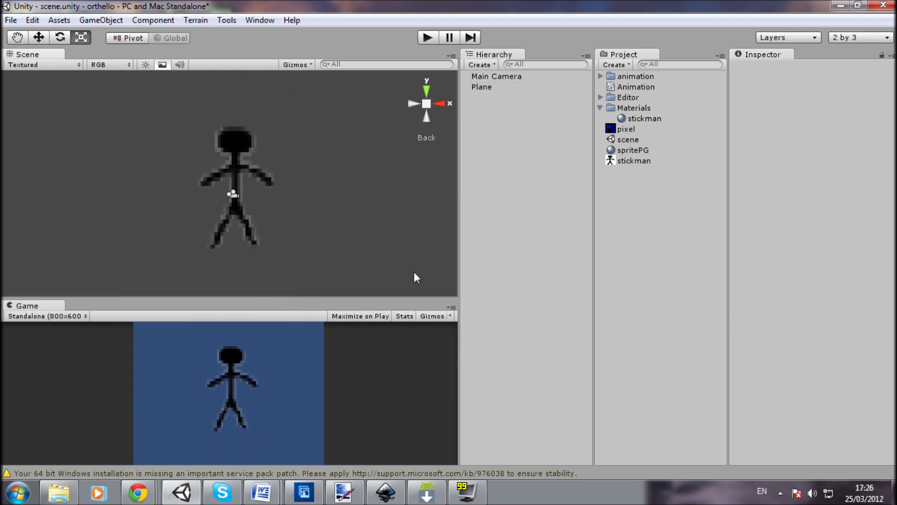
Step: Check the Project folders, confirming TextureSizeToTransform sits in the Editor folder
{"action": "left_click", "coordinate": [601, 95]}
{"action": "left_click", "coordinate": [600, 97]}
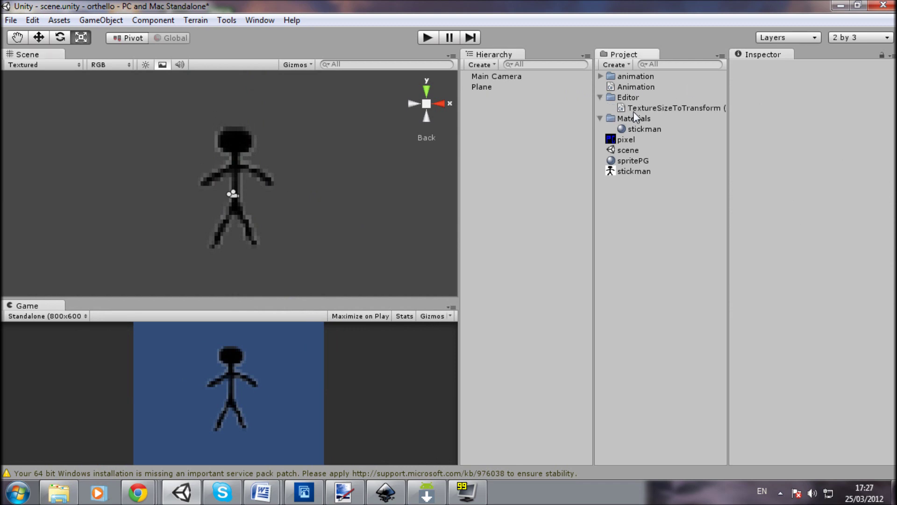
{"action": "left_click", "coordinate": [601, 118]}
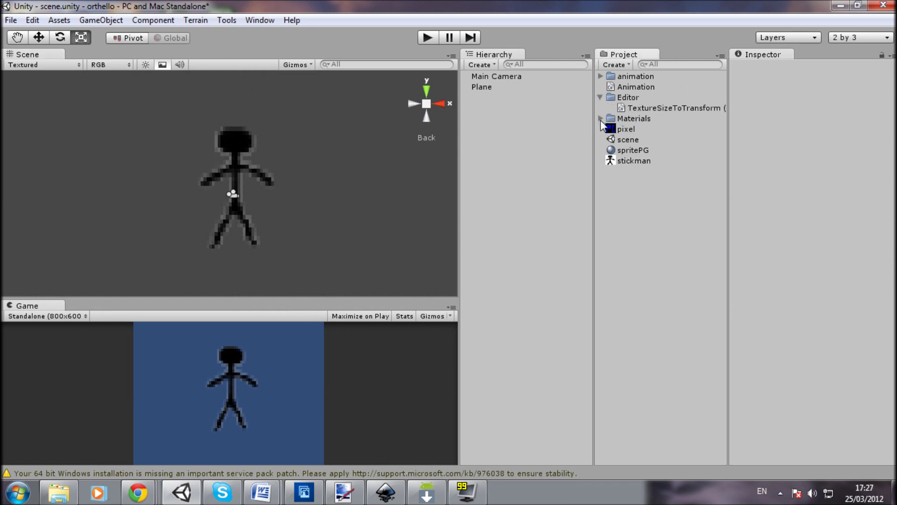
{"action": "left_click", "coordinate": [600, 118]}
{"action": "left_click", "coordinate": [601, 118]}
{"action": "left_click", "coordinate": [600, 97]}
{"action": "left_click", "coordinate": [600, 76]}
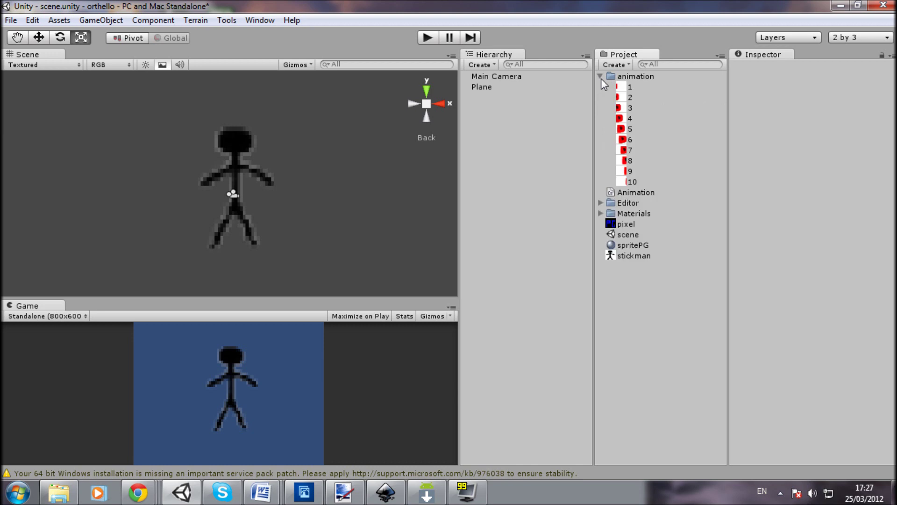
{"action": "left_click", "coordinate": [601, 76]}
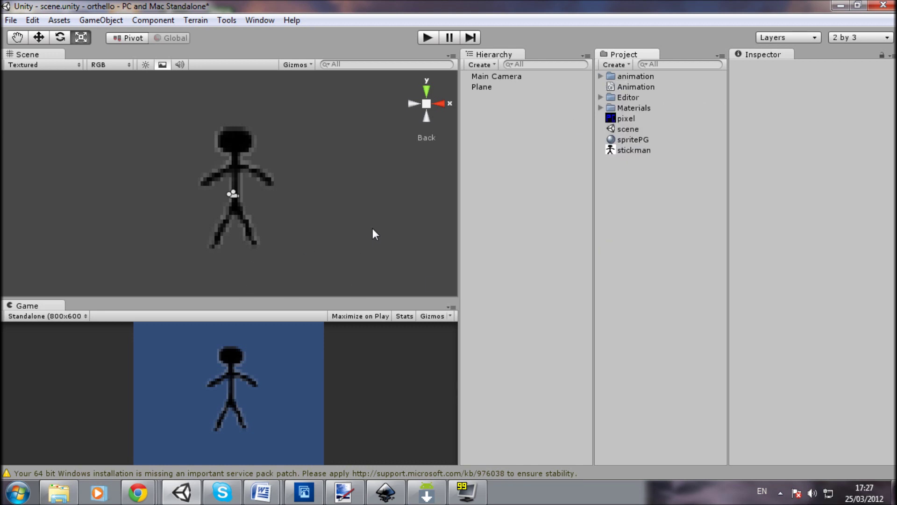